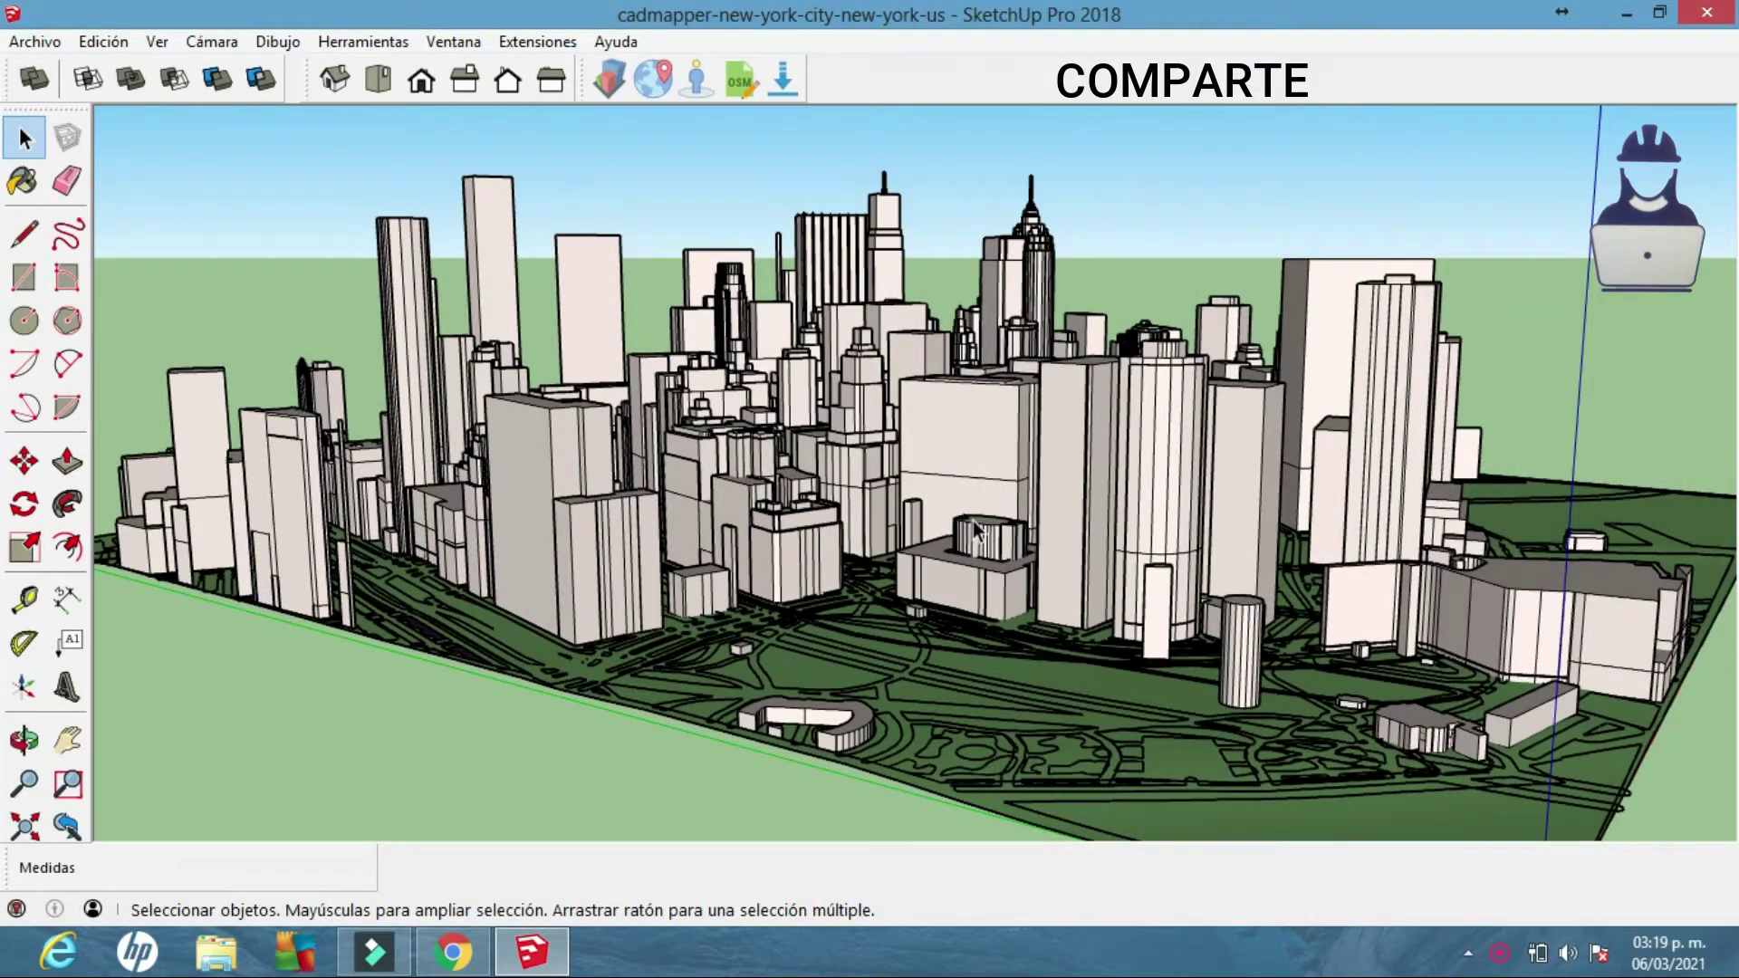
# - Orbit around the existing city model, then load cadmapper.com from Chrome's search suggestions
pyautogui.scroll(-2, 973, 520)
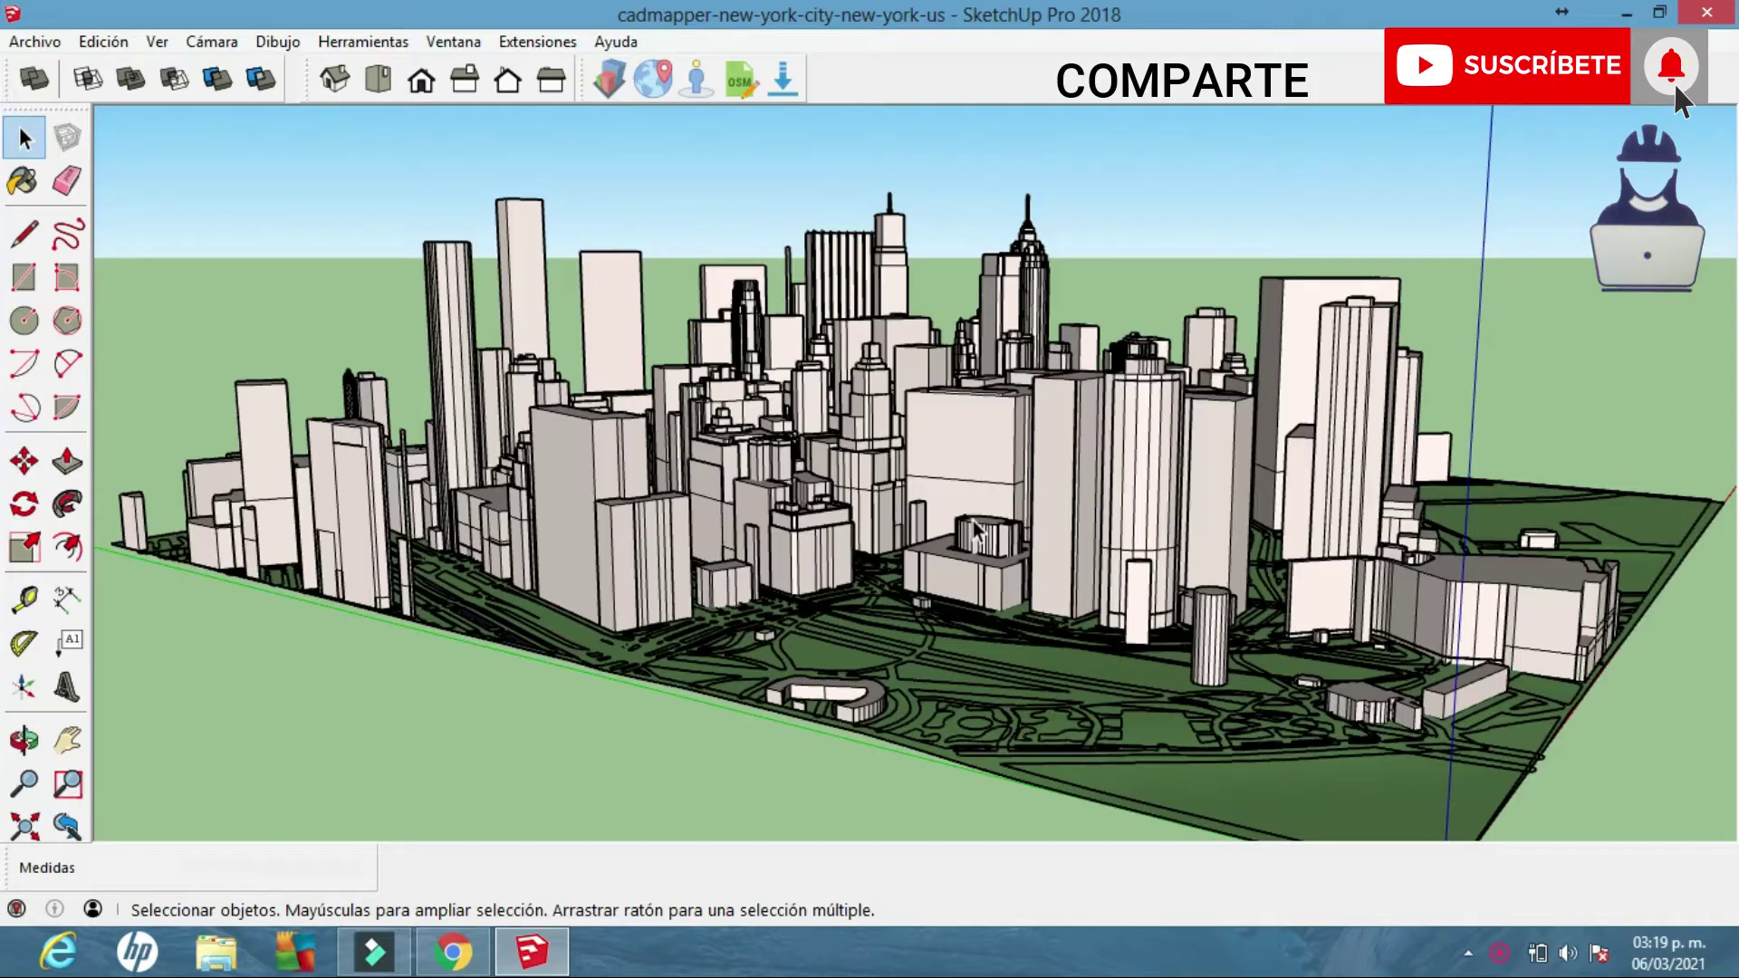
pyautogui.moveTo(1007, 503)
pyautogui.mouseDown(button='middle')
pyautogui.moveTo(630, 453)
pyautogui.moveTo(906, 452)
pyautogui.mouseUp(button='middle')
pyautogui.press('space')
pyautogui.moveTo(1040, 454)
pyautogui.mouseDown(button='middle')
pyautogui.moveTo(904, 444)
pyautogui.moveTo(963, 433)
pyautogui.mouseUp(button='middle')
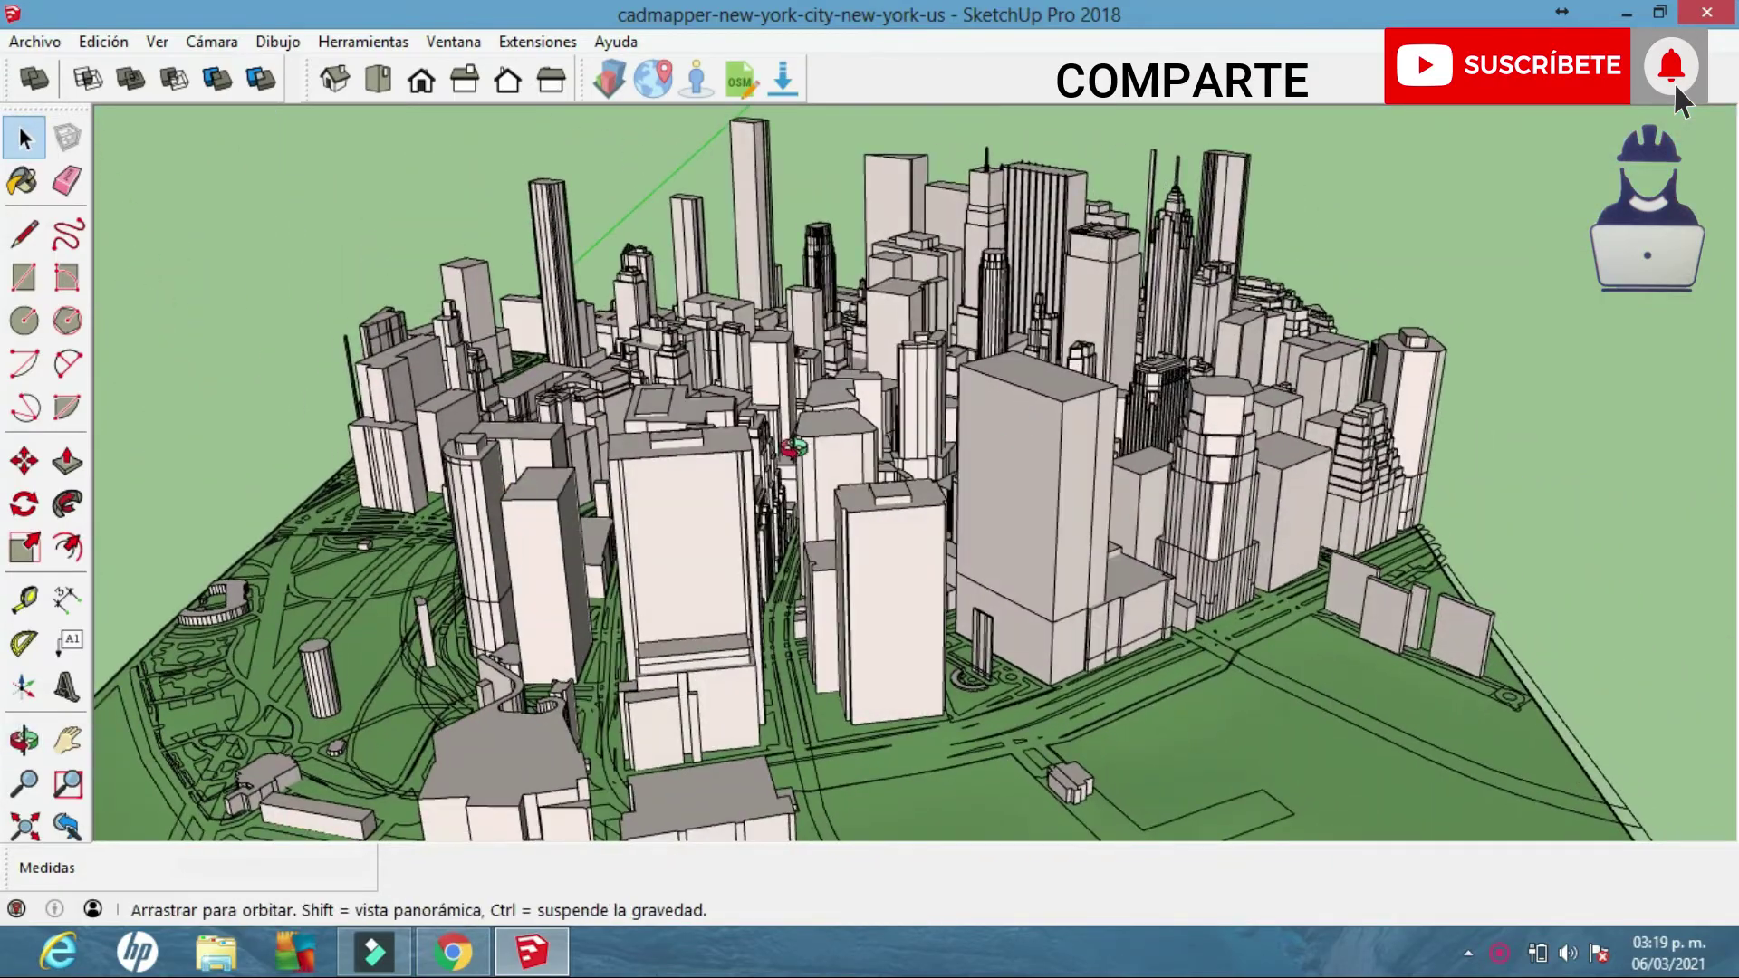
pyautogui.moveTo(606, 450); pyautogui.dragTo(553, 438, button='middle')
pyautogui.moveTo(846, 458)
pyautogui.mouseDown(button='middle')
pyautogui.moveTo(556, 414)
pyautogui.moveTo(834, 412)
pyautogui.mouseUp(button='middle')
pyautogui.scroll(5, 1032, 525)
pyautogui.moveTo(1032, 526)
pyautogui.keyDown('shift'); pyautogui.mouseDown(button='middle')
pyautogui.moveTo(1047, 444)
pyautogui.moveTo(913, 447)
pyautogui.moveTo(1041, 388)
pyautogui.moveTo(1115, 488)
pyautogui.moveTo(1178, 471)
pyautogui.moveTo(885, 399)
pyautogui.moveTo(980, 396)
pyautogui.moveTo(885, 407)
pyautogui.moveTo(908, 357)
pyautogui.moveTo(940, 346)
pyautogui.moveTo(782, 379)
pyautogui.mouseUp(button='middle'); pyautogui.keyUp('shift')
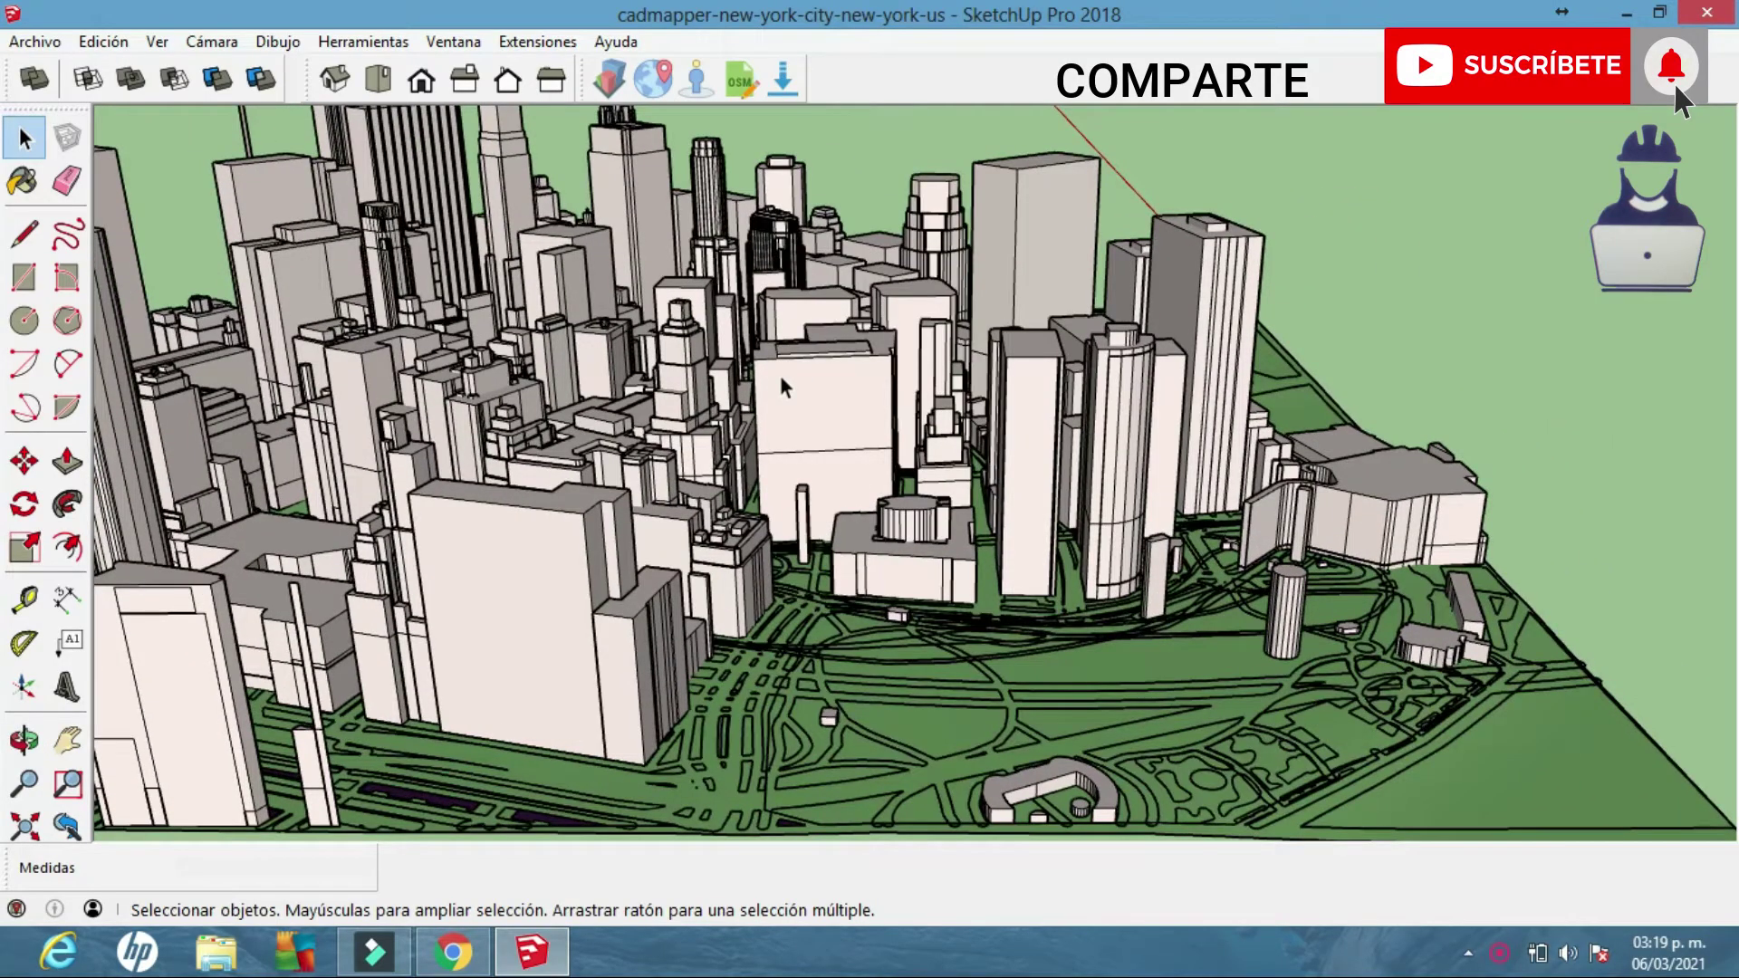
pyautogui.moveTo(780, 375)
pyautogui.mouseDown(button='middle')
pyautogui.moveTo(747, 356)
pyautogui.moveTo(797, 358)
pyautogui.mouseUp(button='middle')
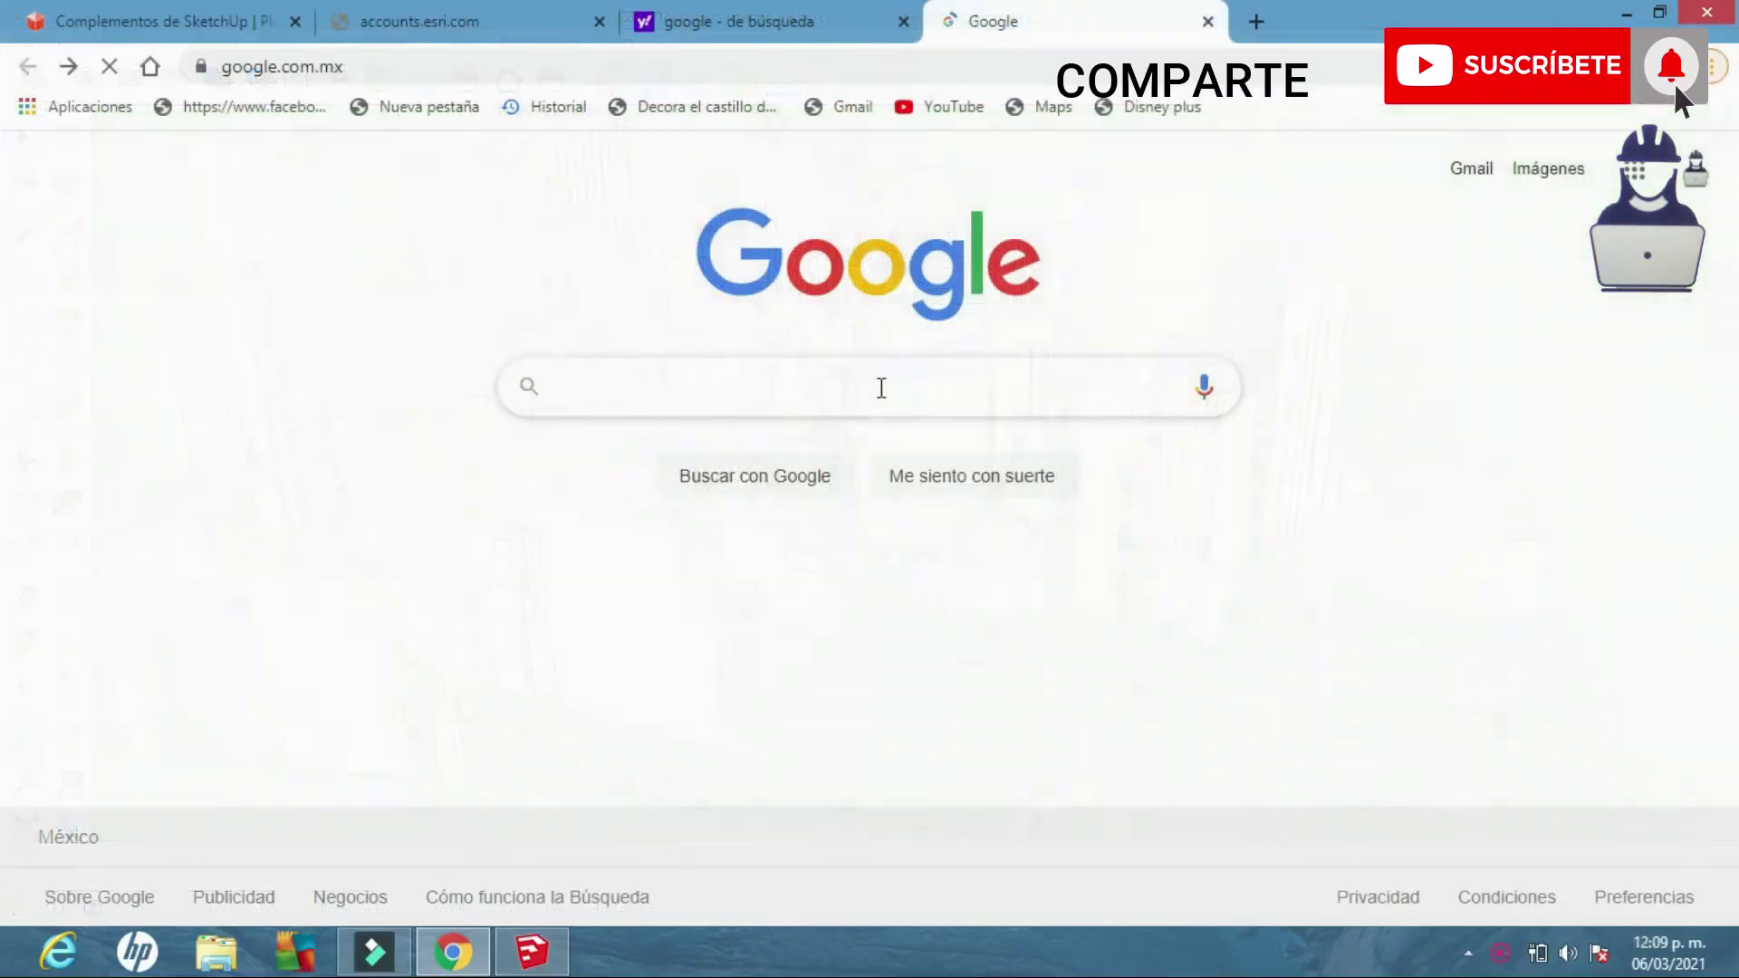
pyautogui.click(878, 387)
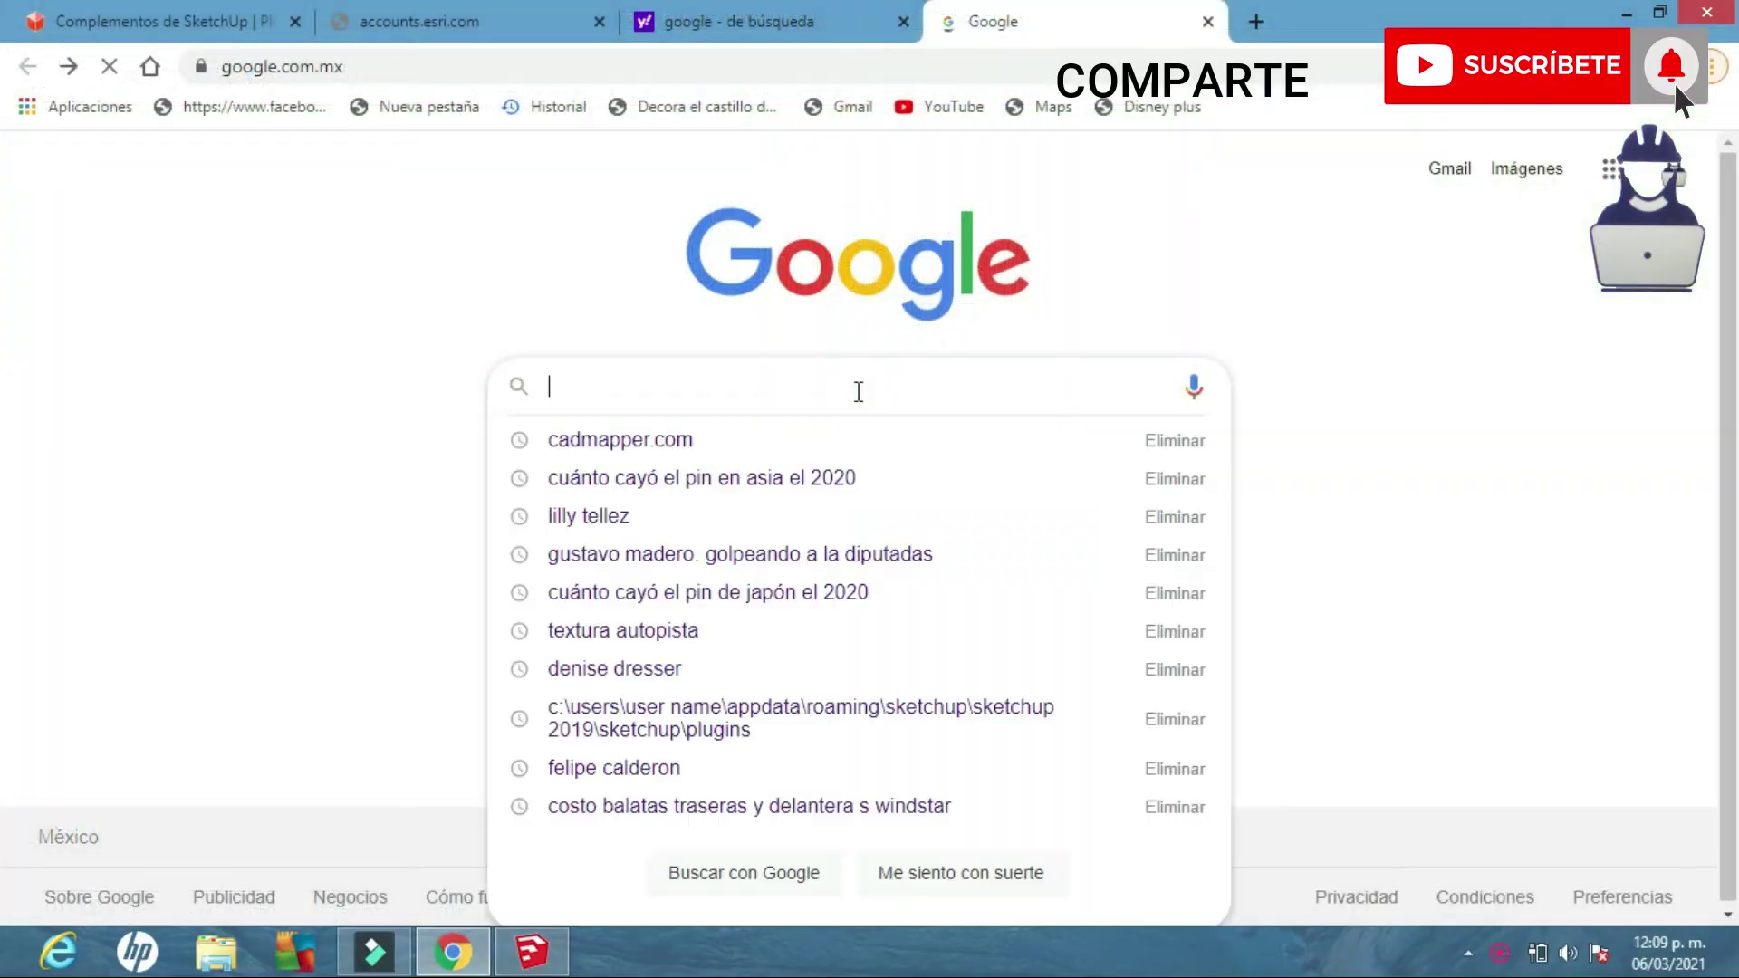
pyautogui.click(690, 444)
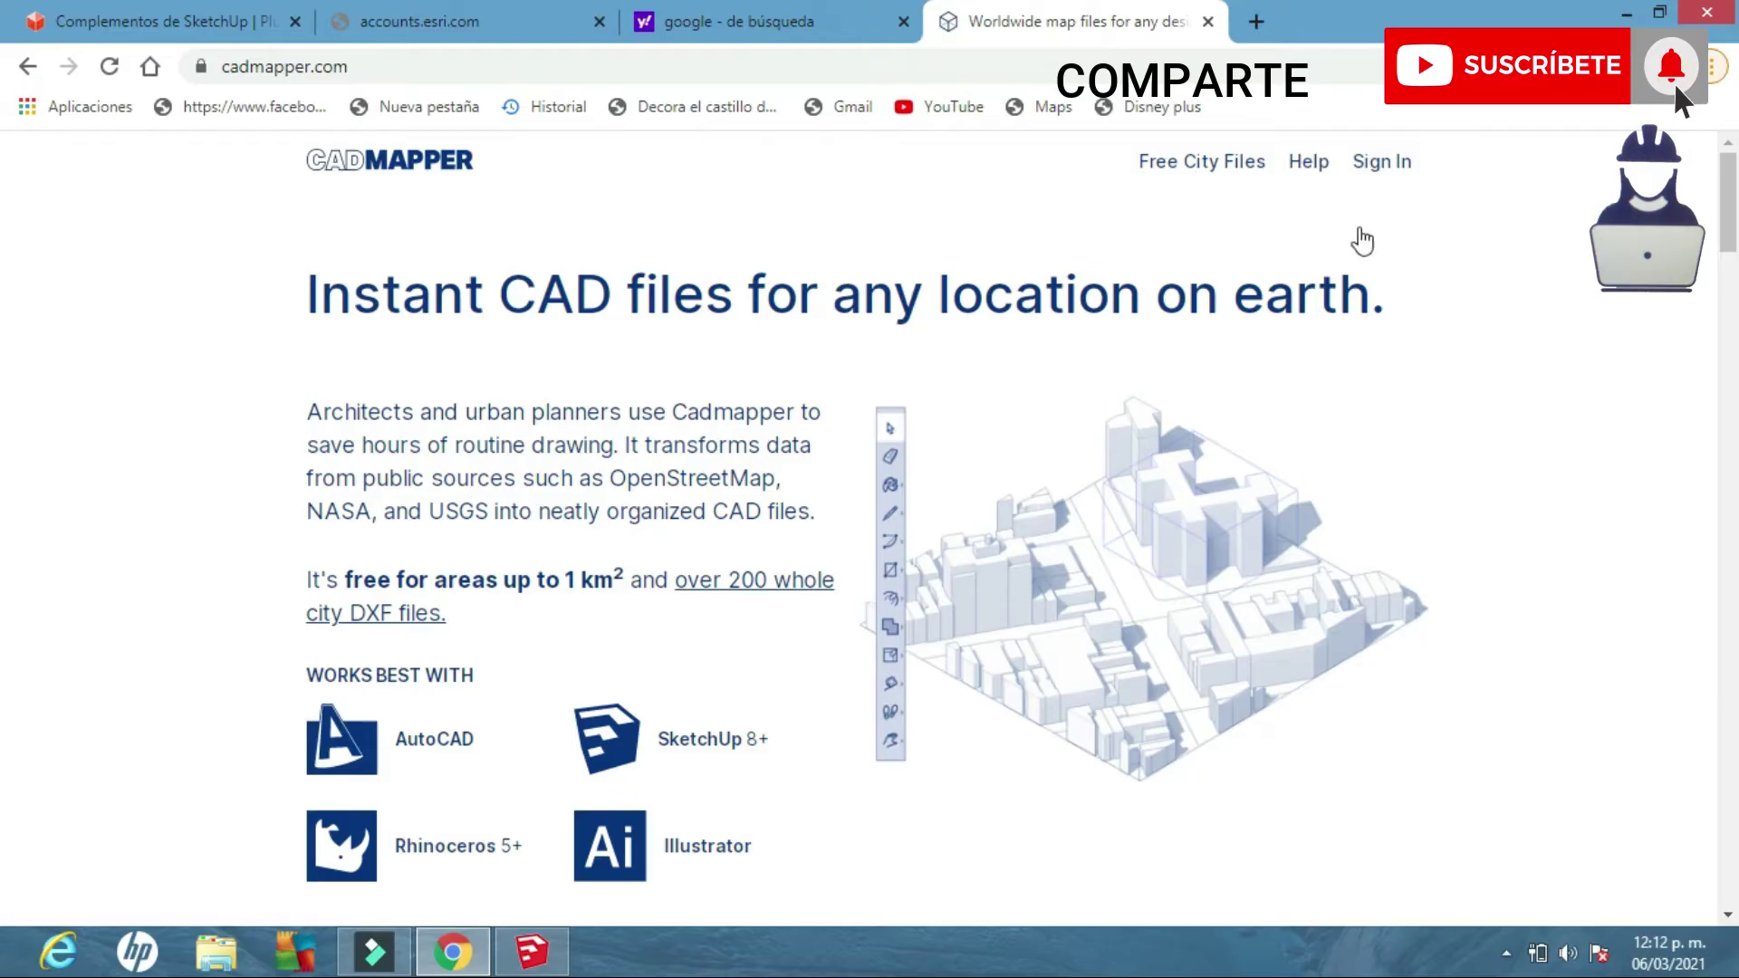
# - Sign in to reach CADMapper's Create Map page and dismiss the Google Translate prompt
pyautogui.click(1376, 165)
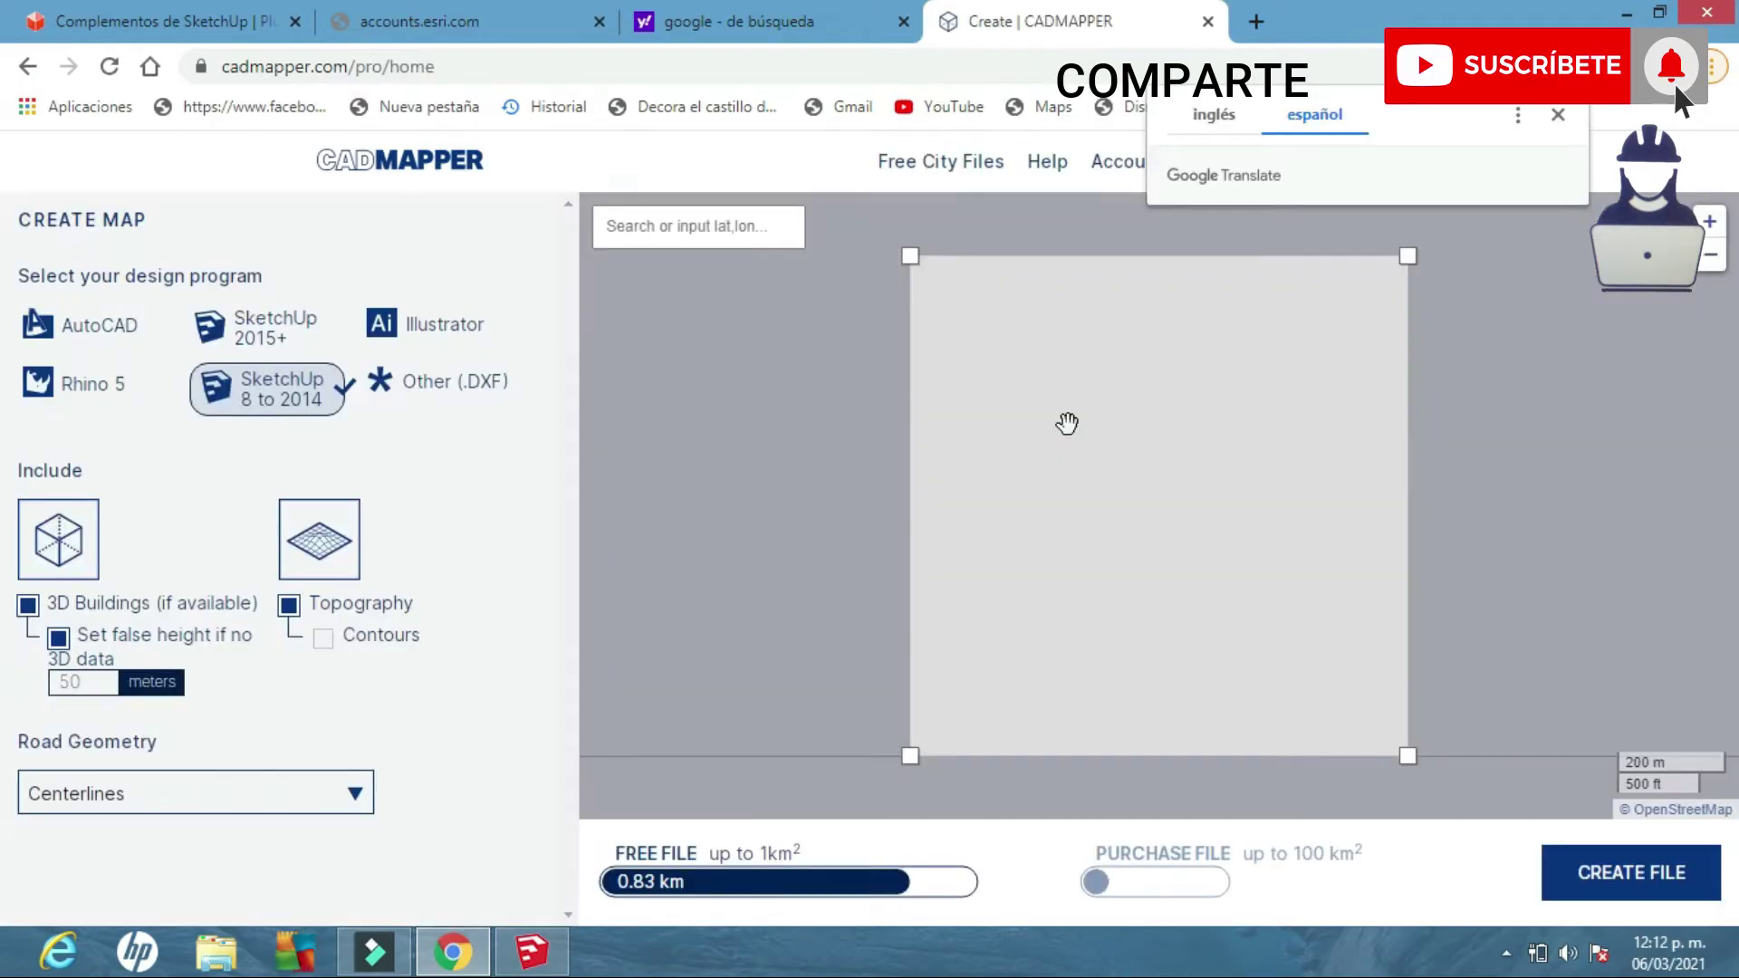
pyautogui.click(1570, 108)
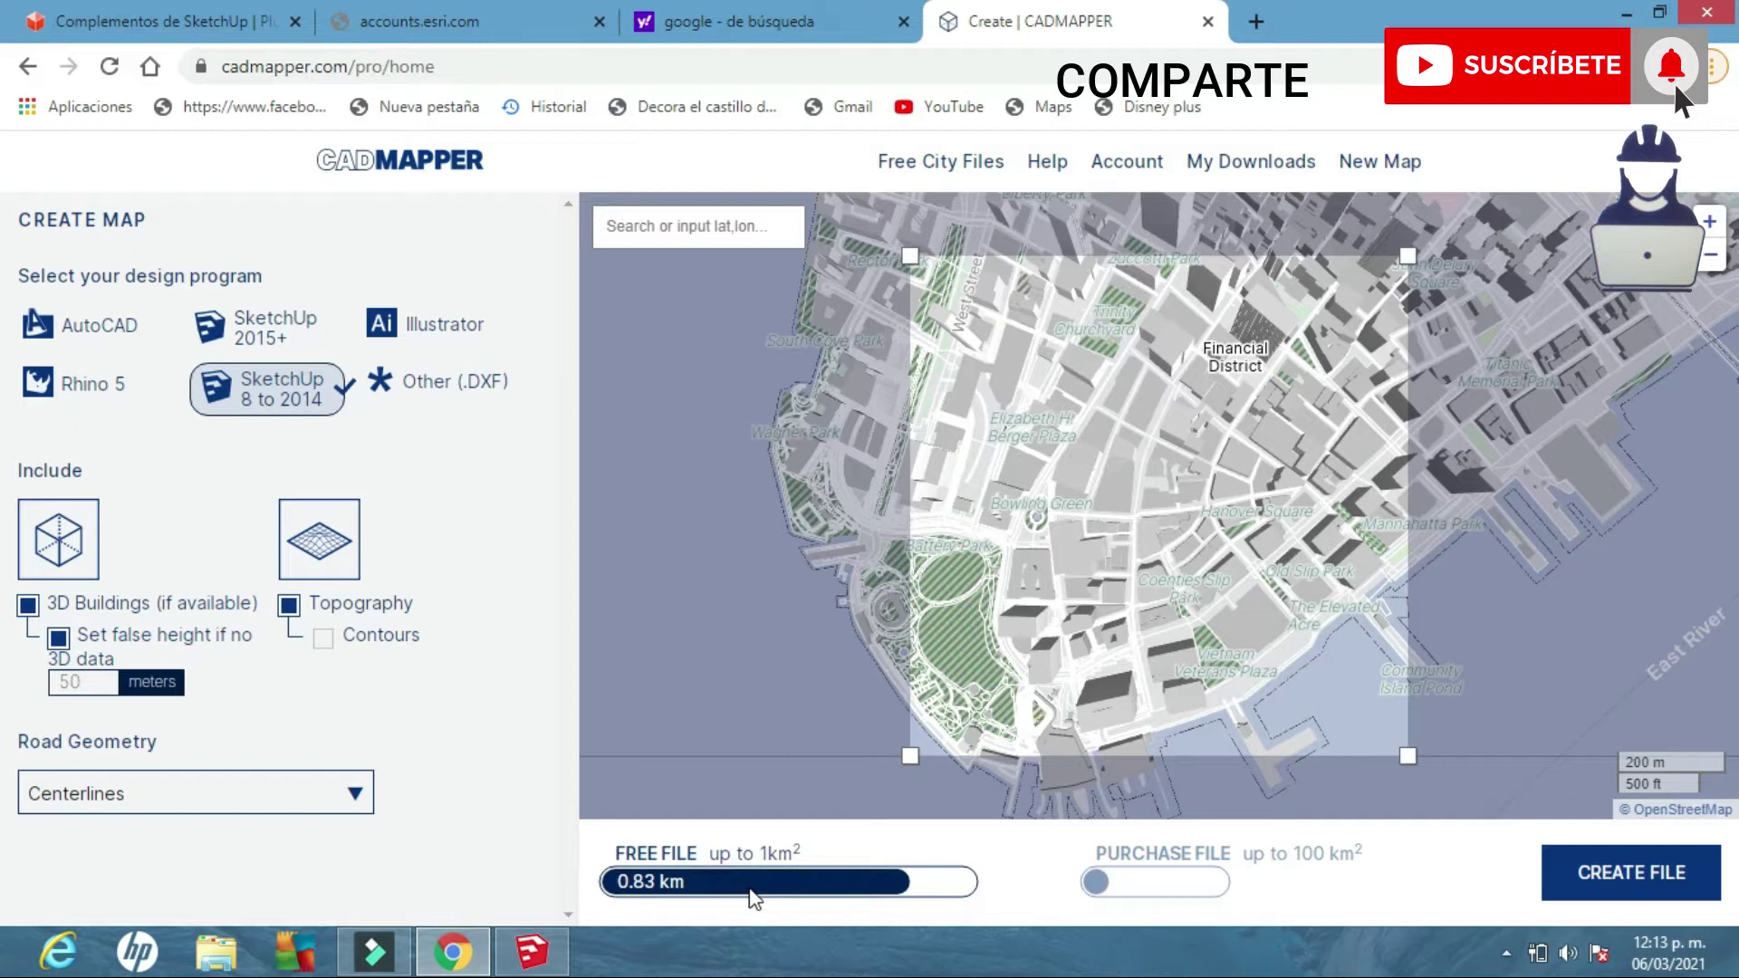
# - Resize the Financial District selection box to exactly 1.00 km and pan the map beneath it
pyautogui.moveTo(1408, 756); pyautogui.dragTo(1454, 782)
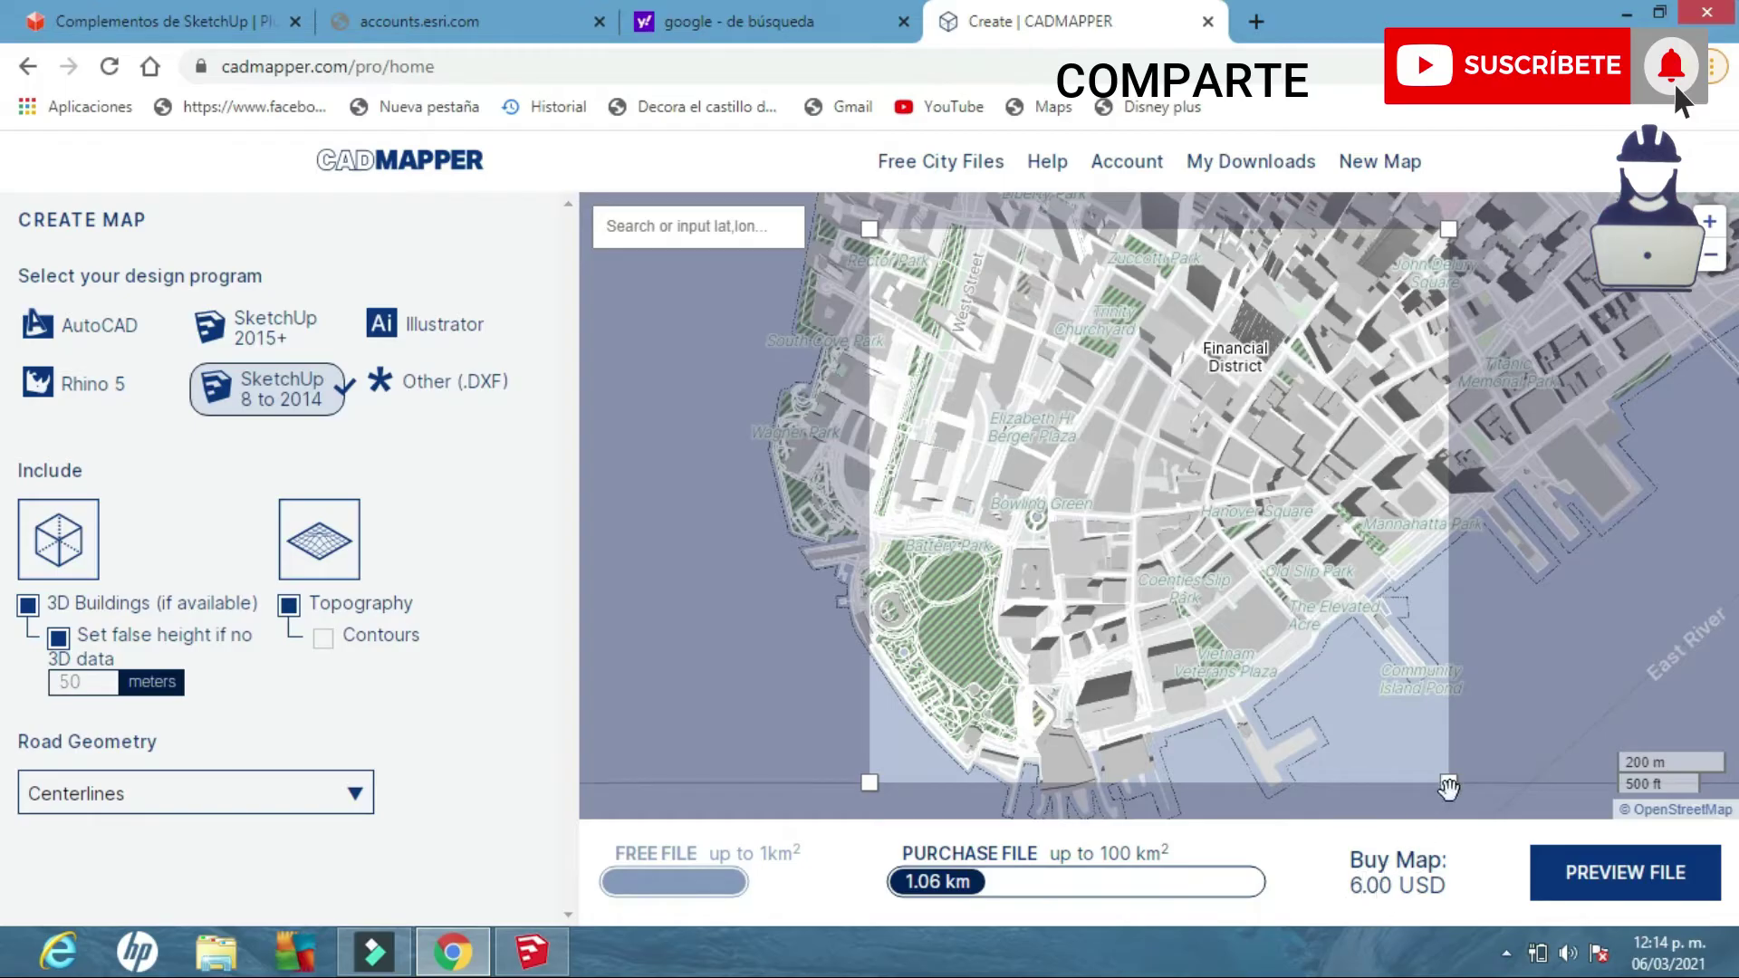
pyautogui.moveTo(1448, 785); pyautogui.dragTo(1438, 781)
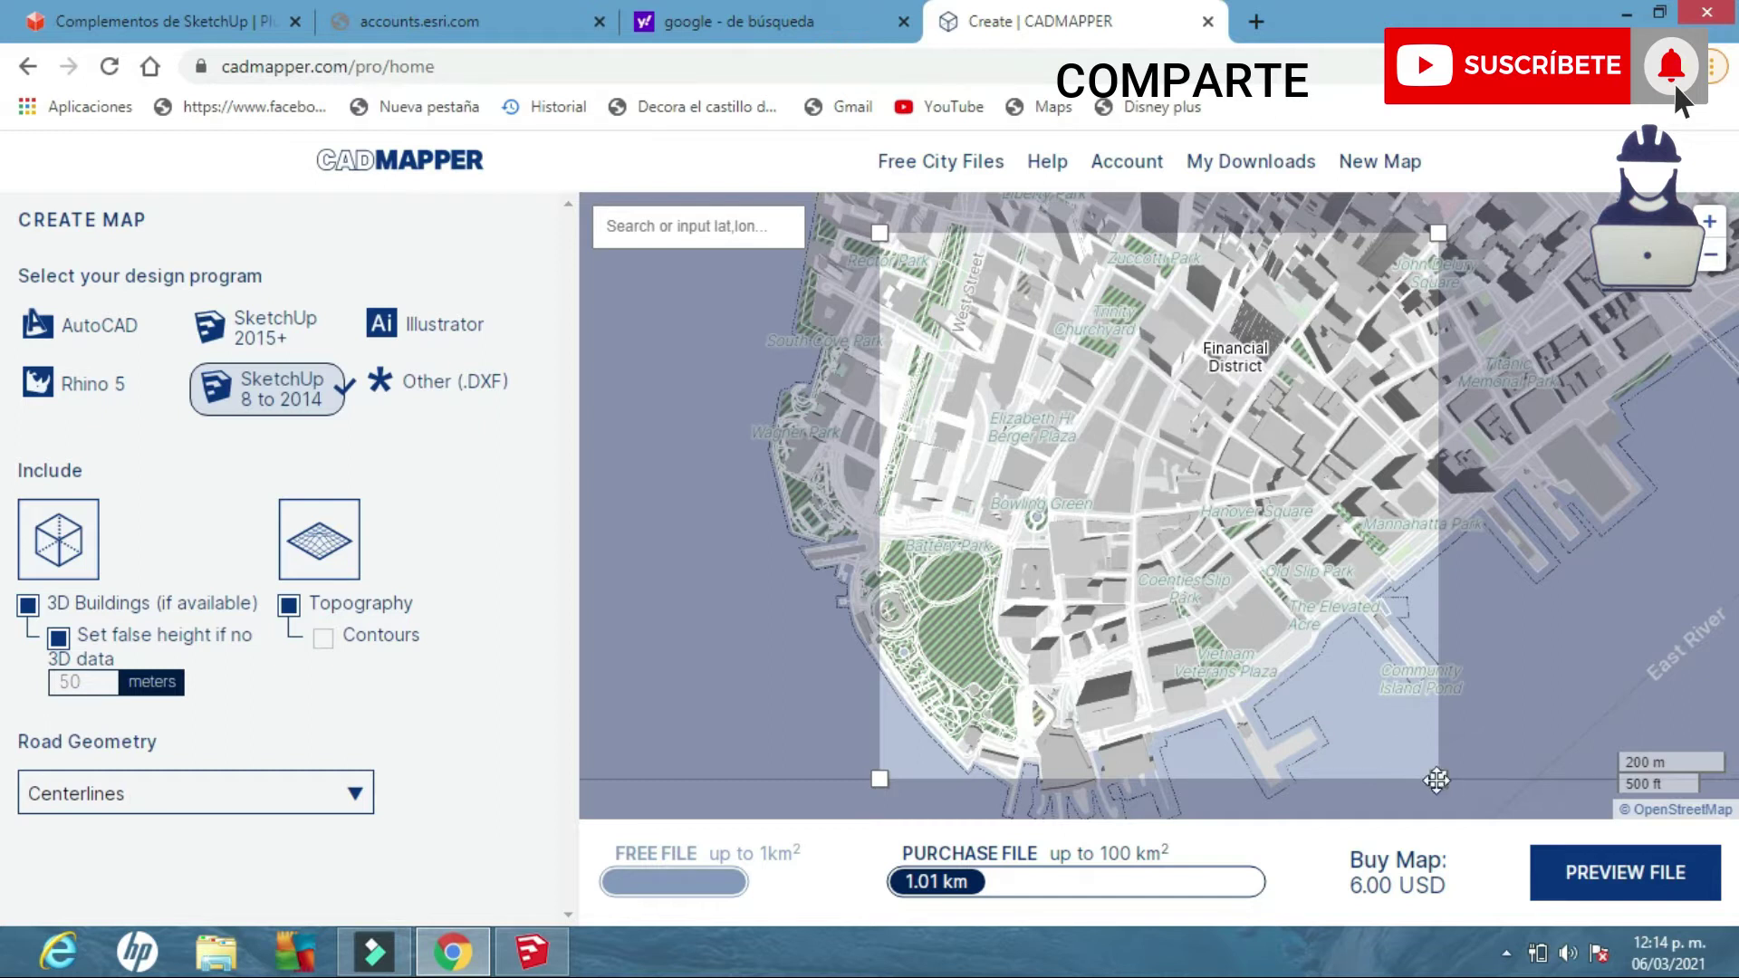
pyautogui.moveTo(1438, 780); pyautogui.dragTo(1436, 776)
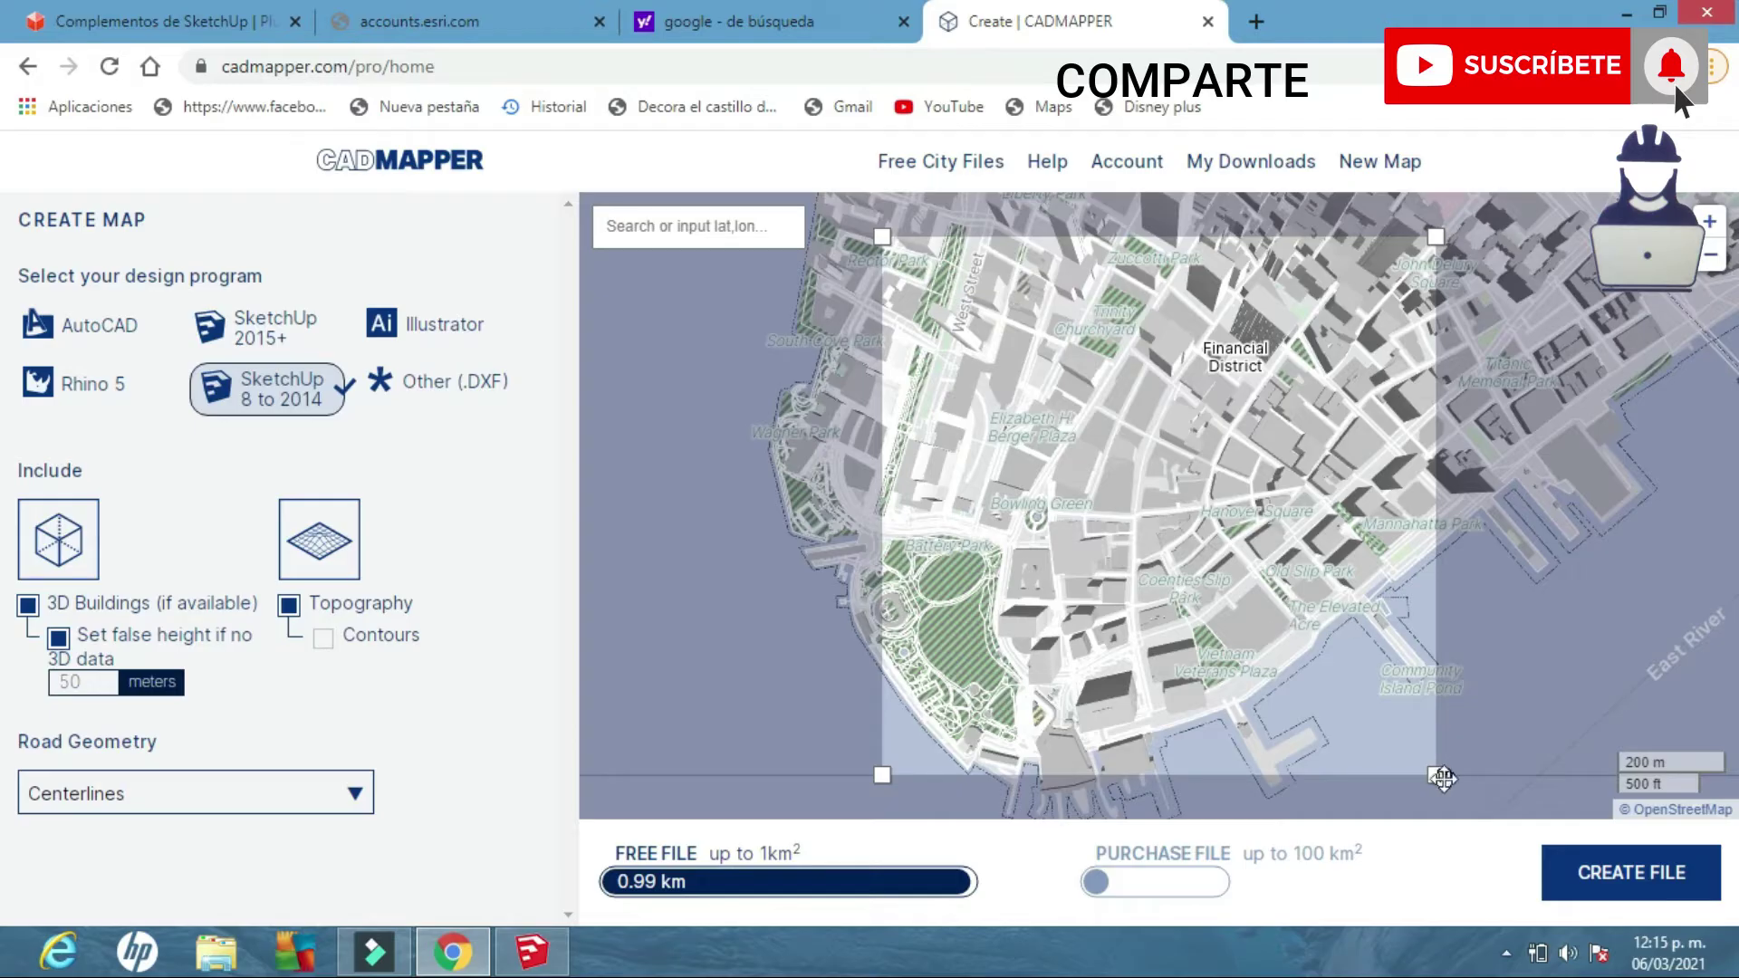
pyautogui.moveTo(1437, 776); pyautogui.dragTo(1441, 777)
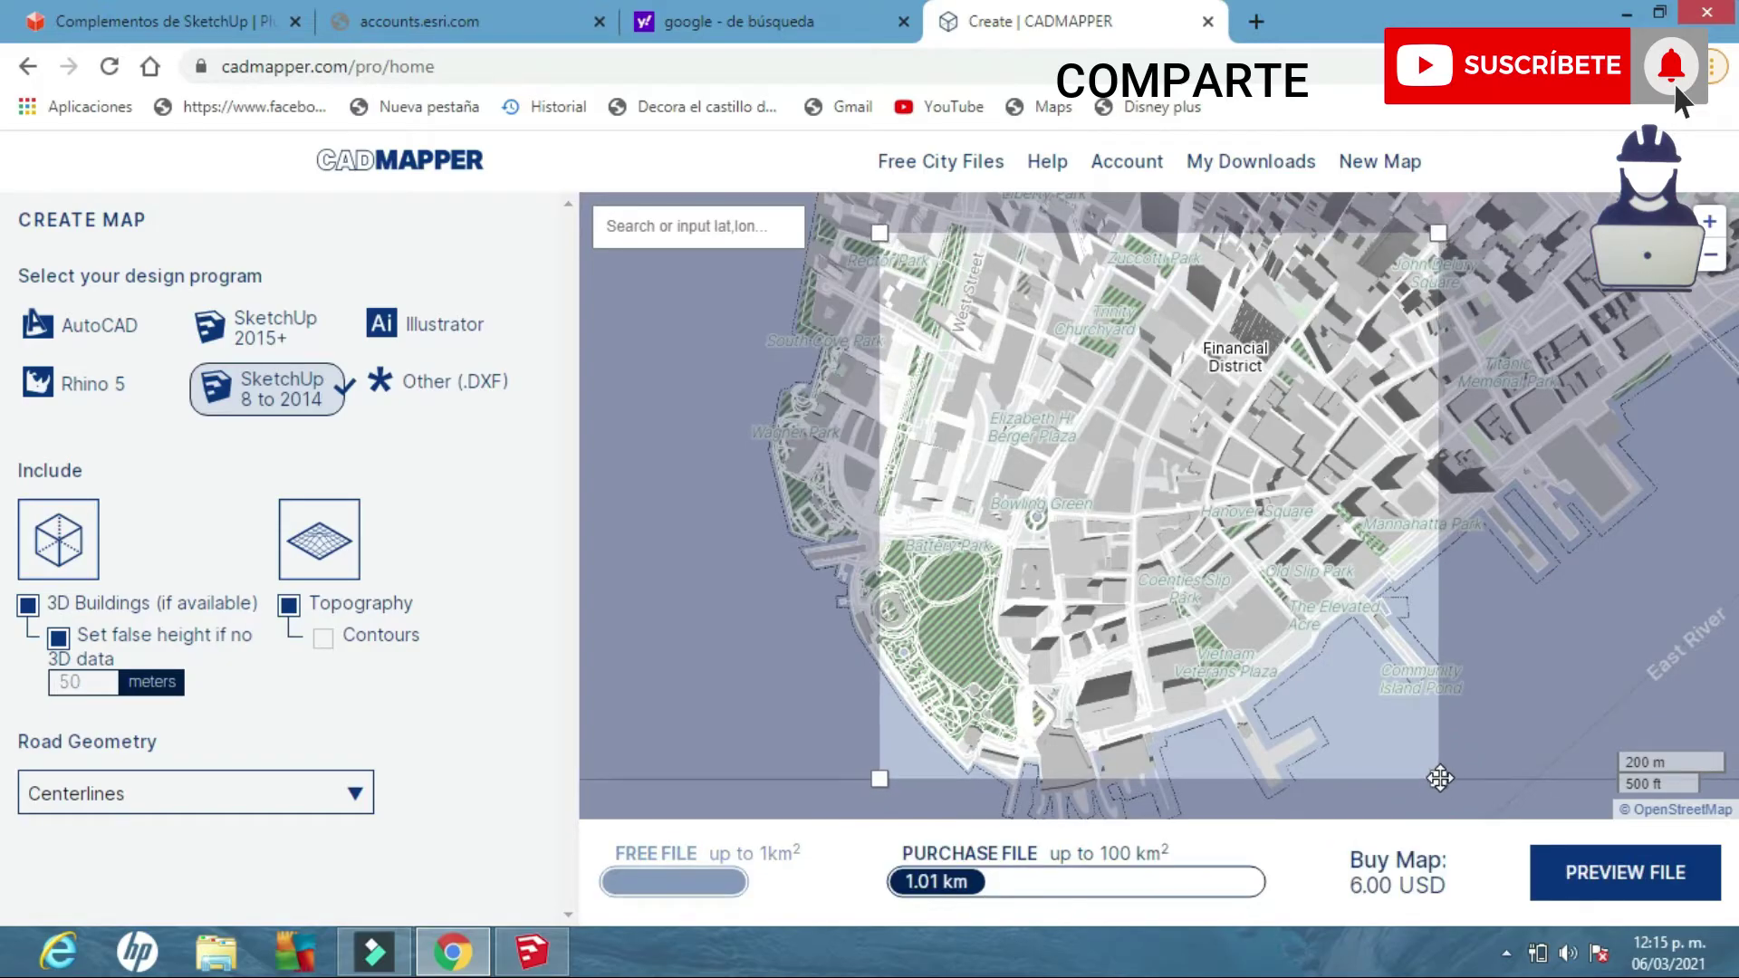
pyautogui.moveTo(1440, 777); pyautogui.dragTo(1440, 780)
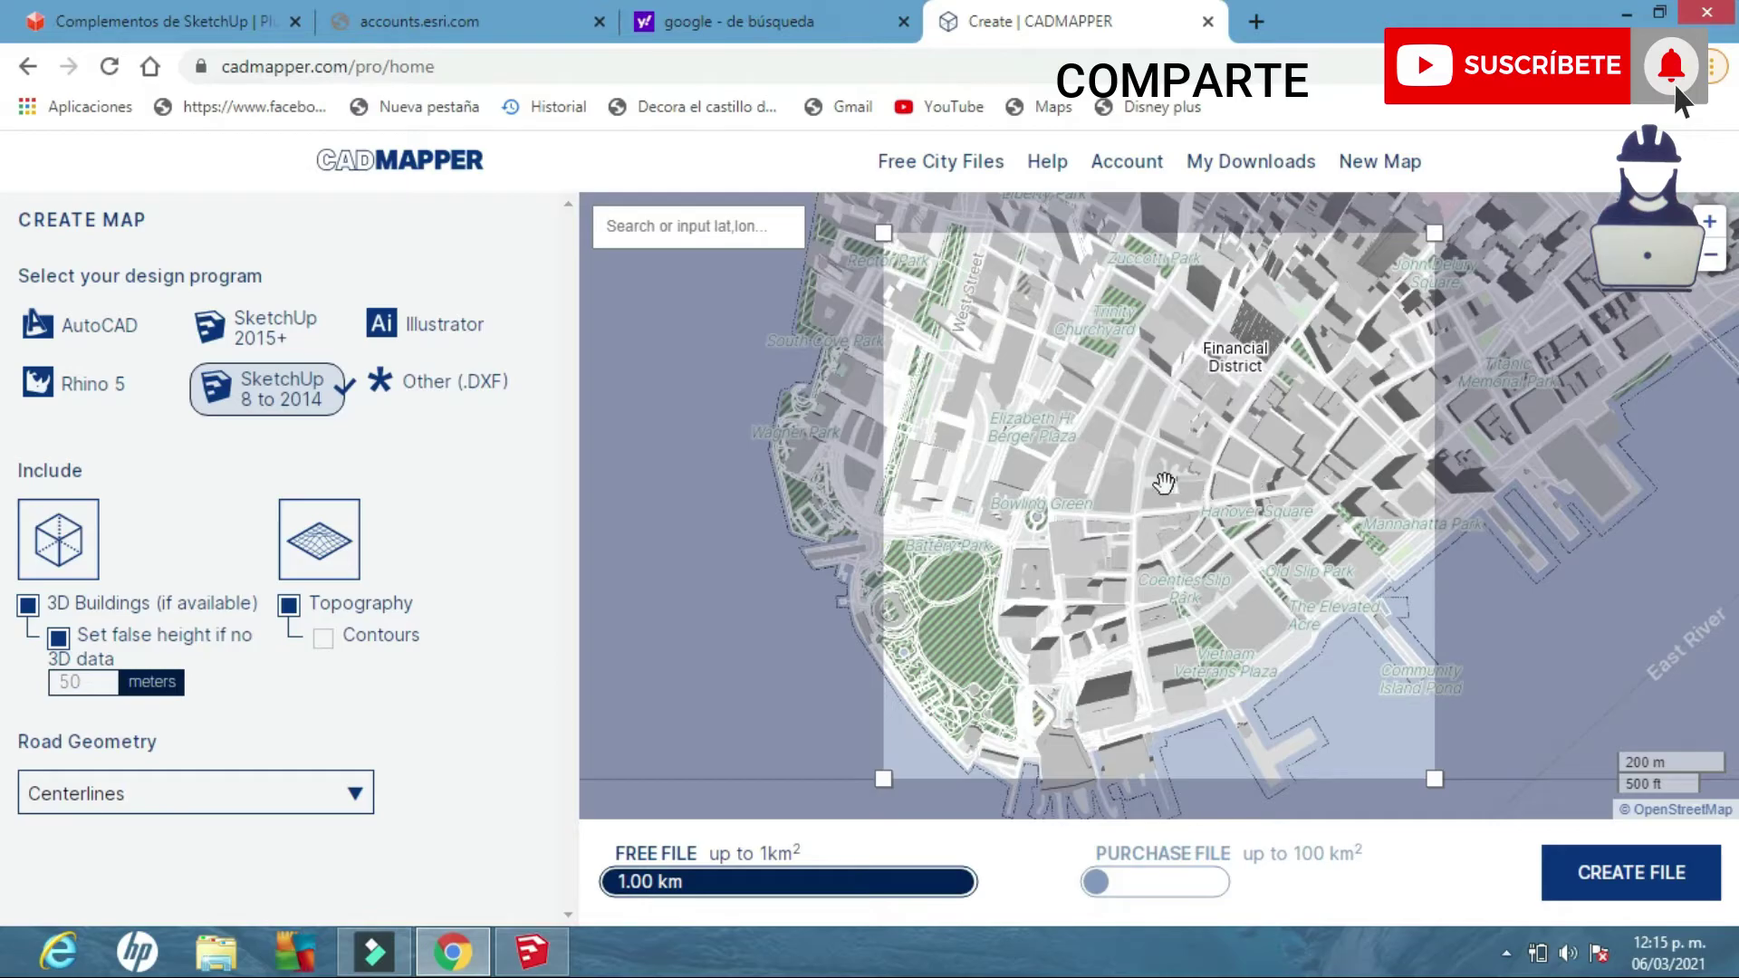
pyautogui.moveTo(1164, 483)
pyautogui.mouseDown()
pyautogui.moveTo(1176, 517)
pyautogui.moveTo(1163, 499)
pyautogui.mouseUp()
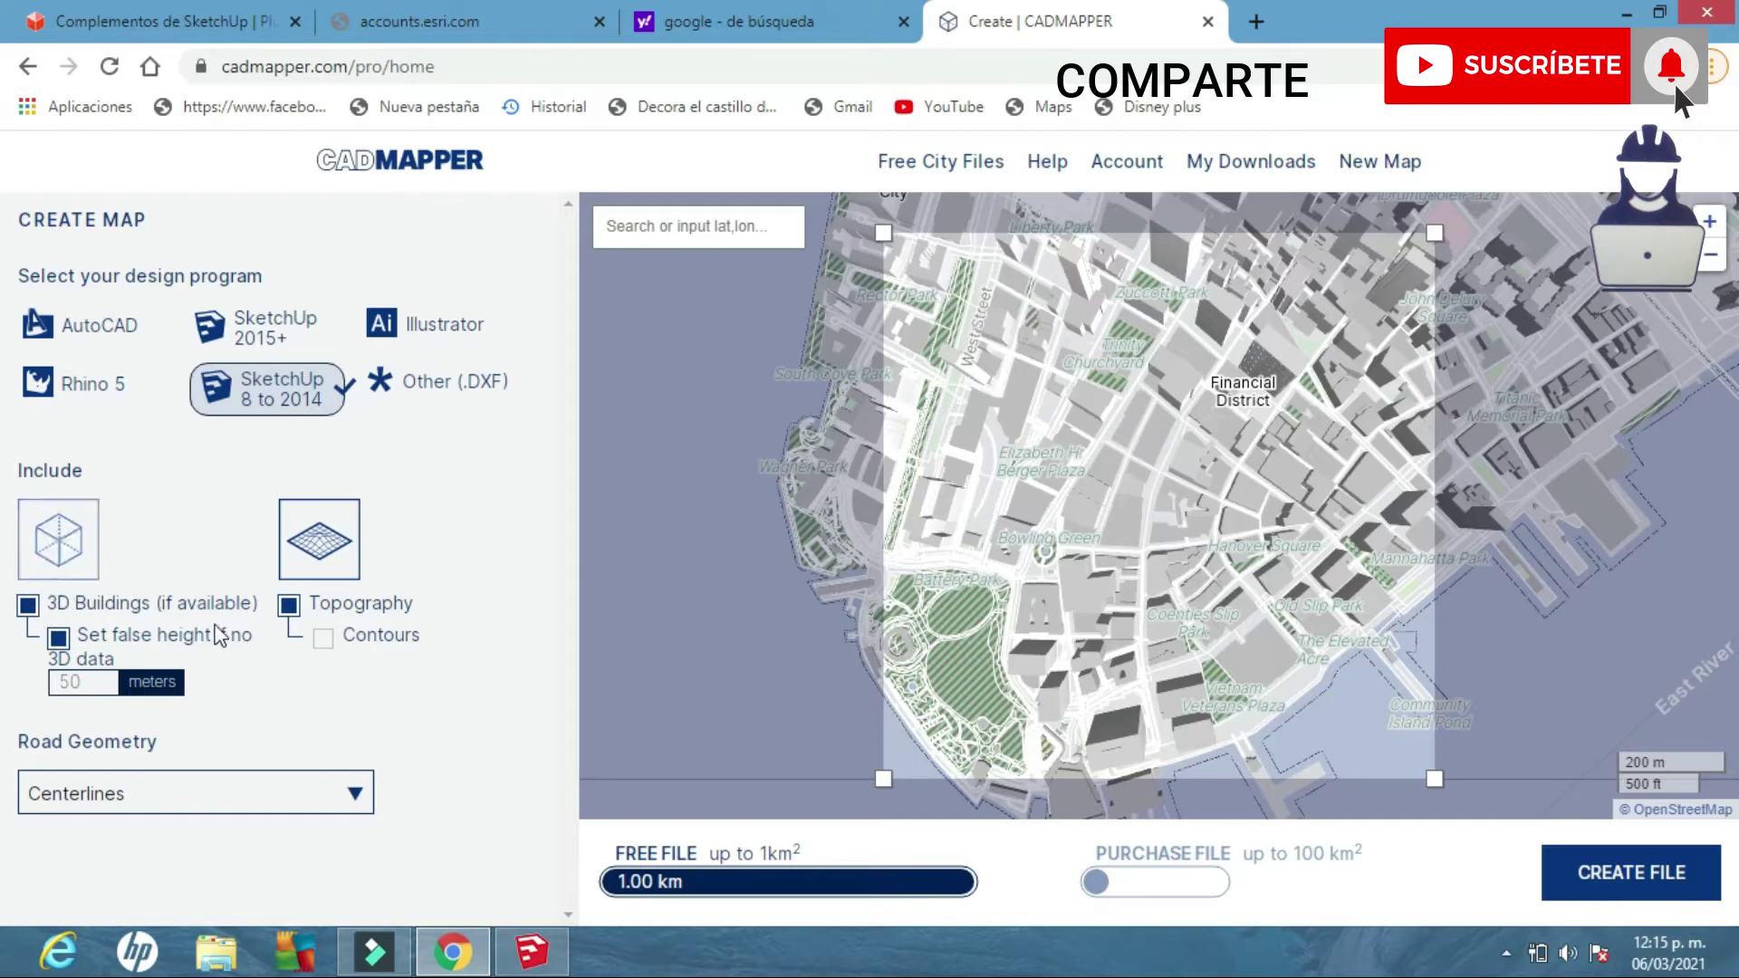
# - Enable 50 m false height and topography, and set Road Geometry to Outlines
pyautogui.click(29, 605)
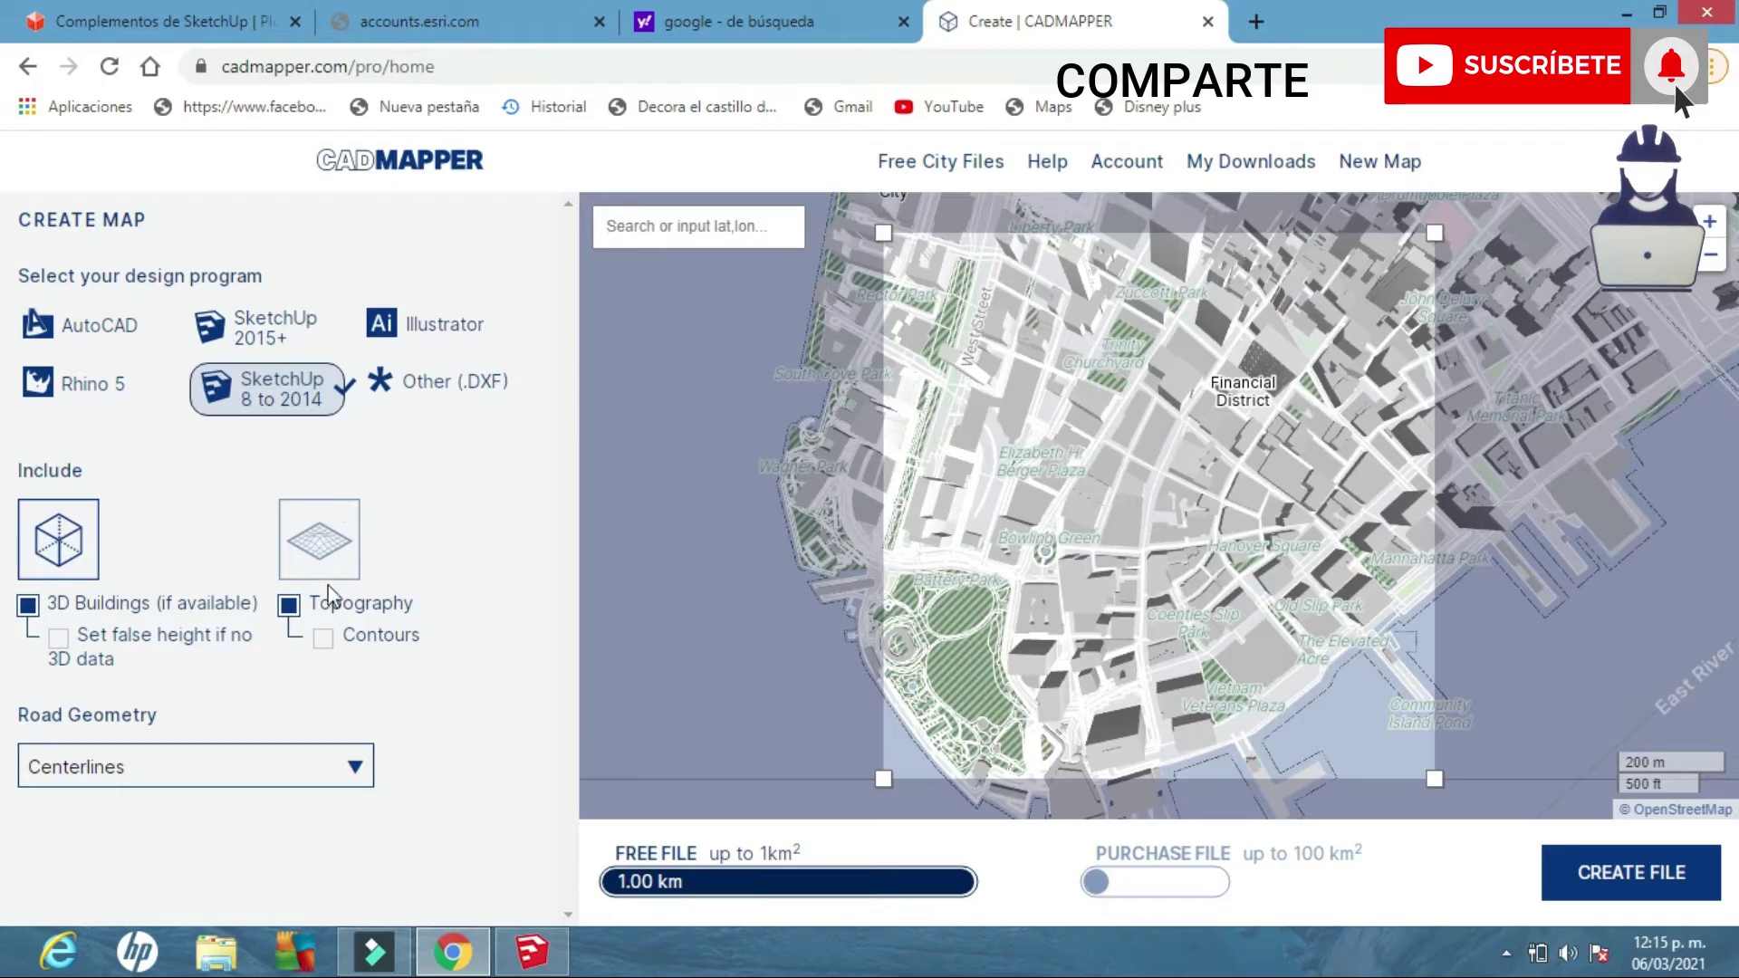
pyautogui.click(288, 605)
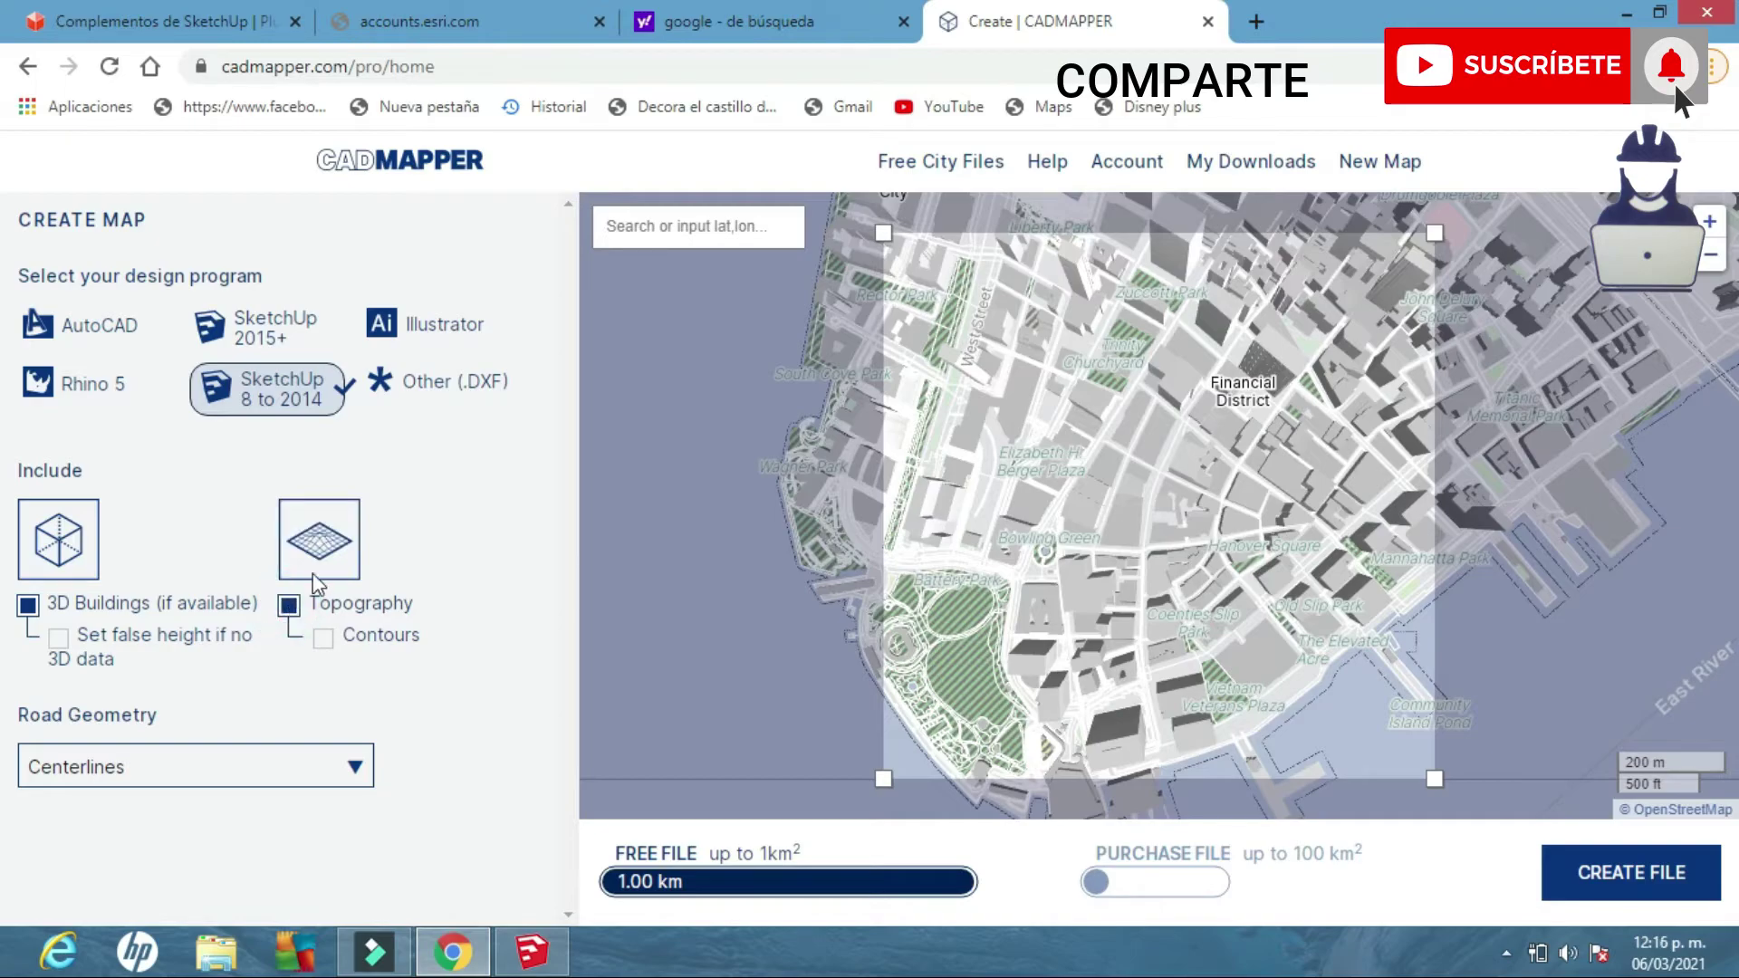
pyautogui.click(59, 645)
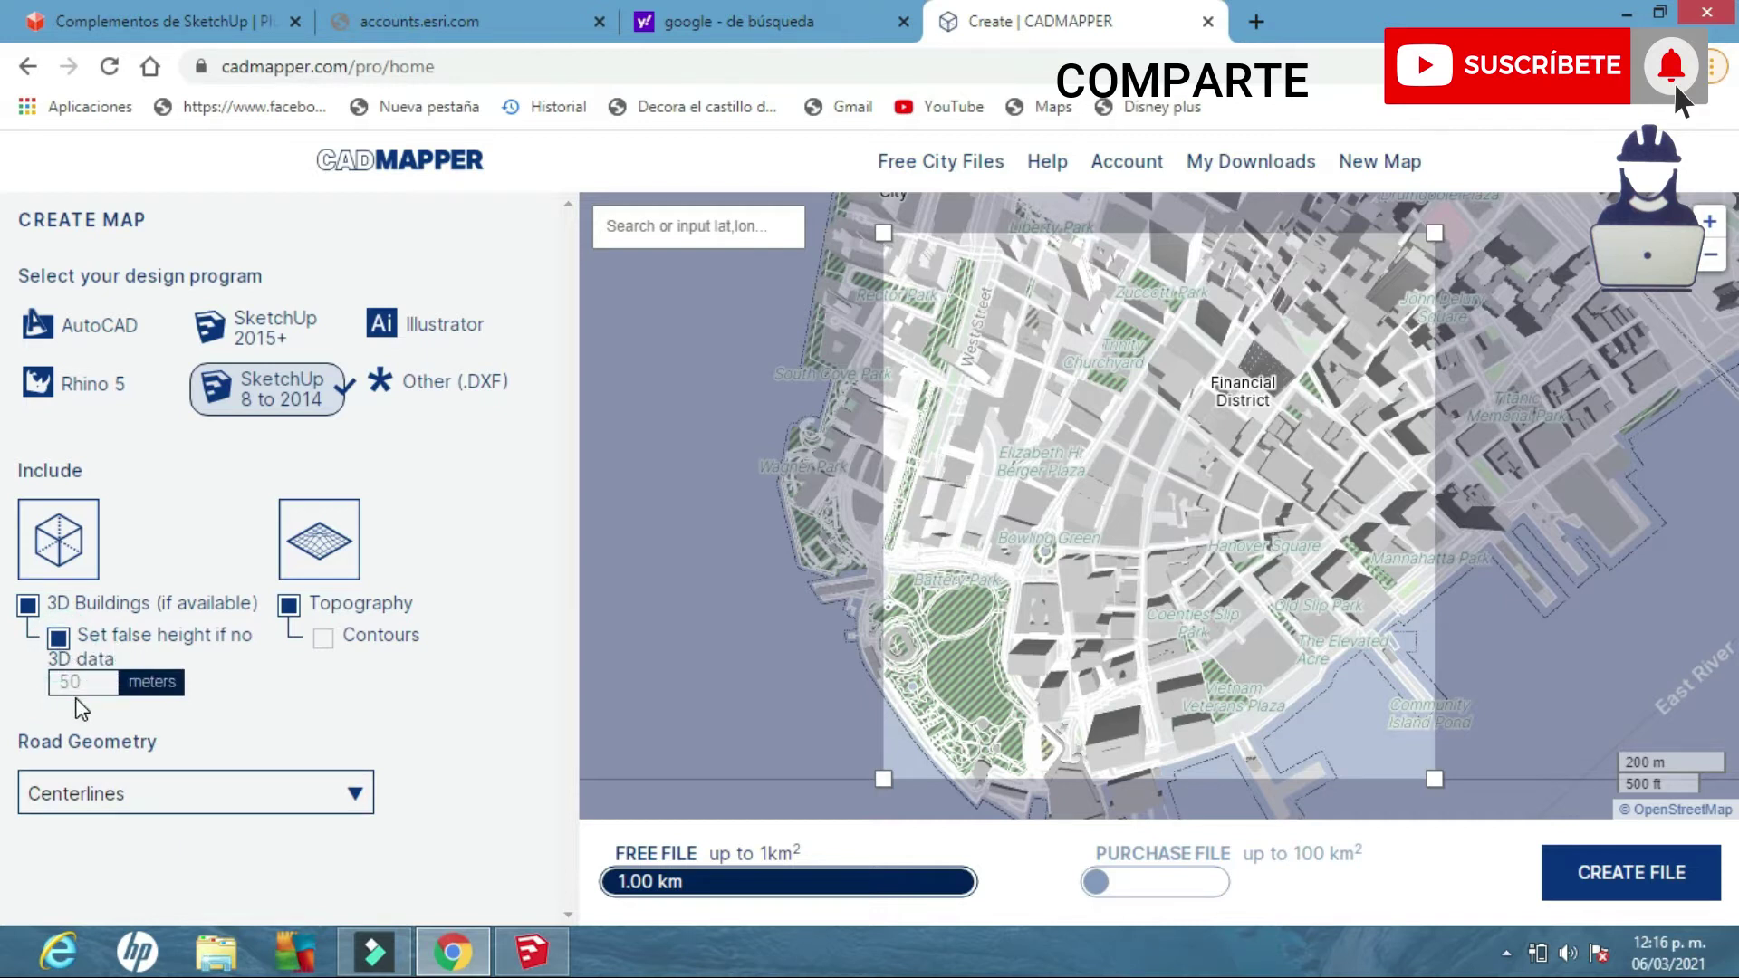
pyautogui.click(91, 684)
pyautogui.click(361, 811)
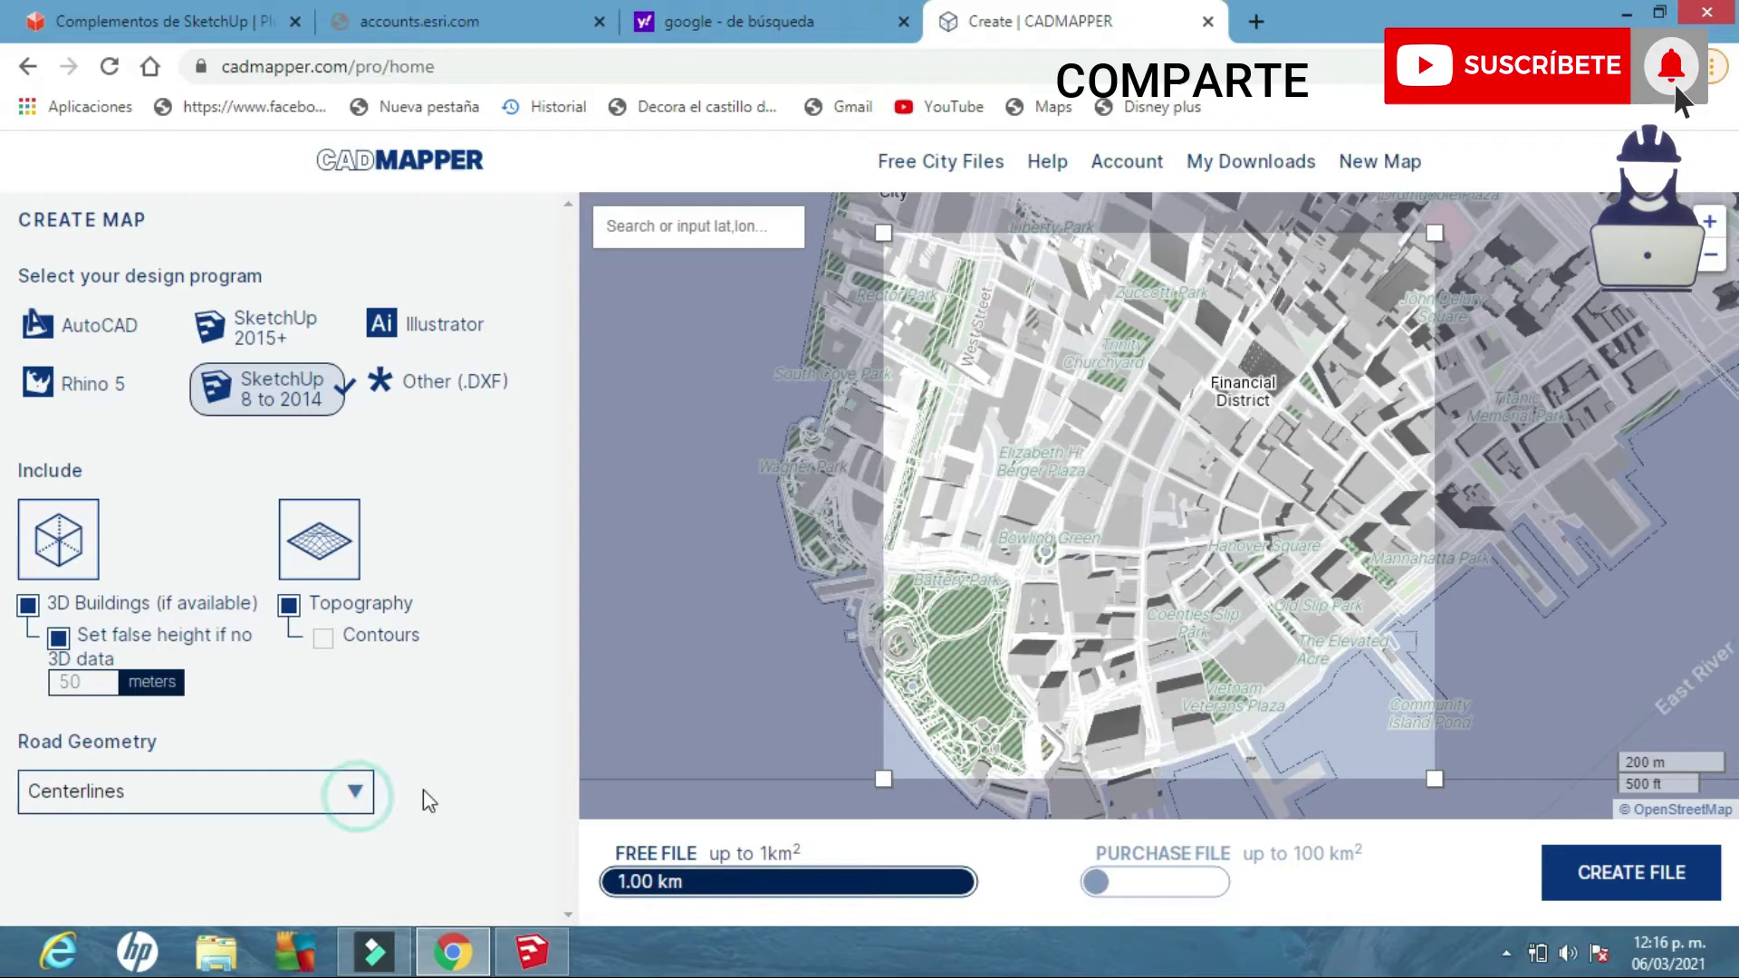
pyautogui.click(355, 792)
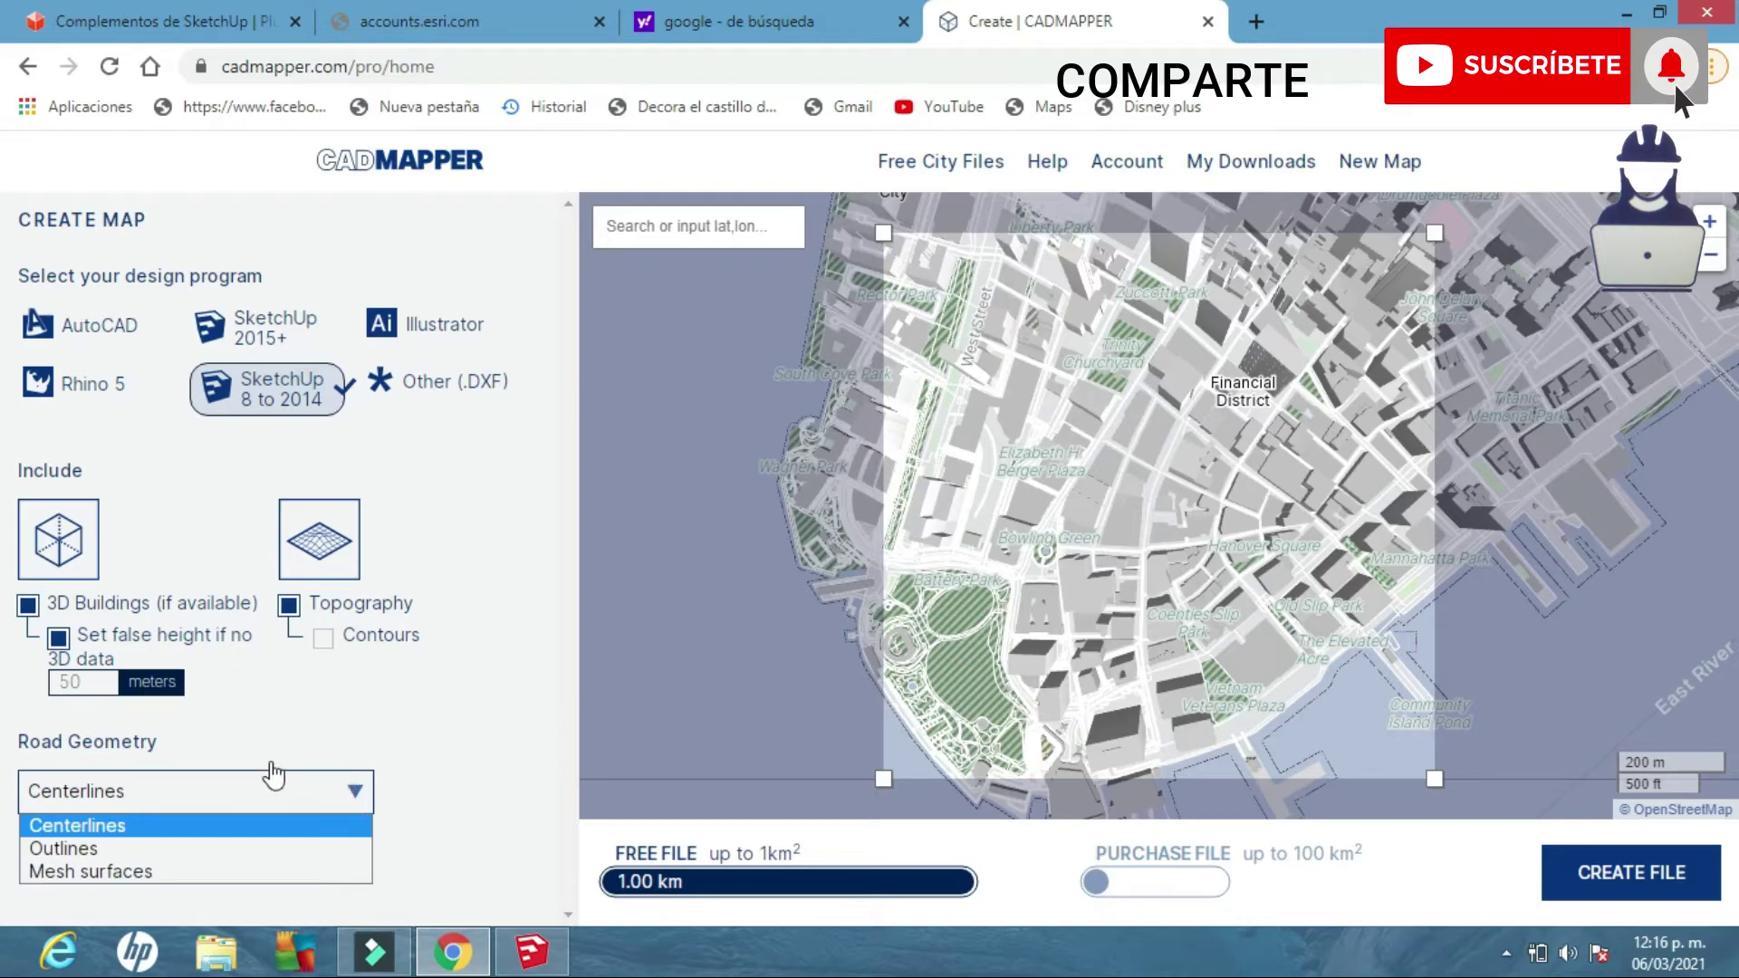
pyautogui.click(93, 852)
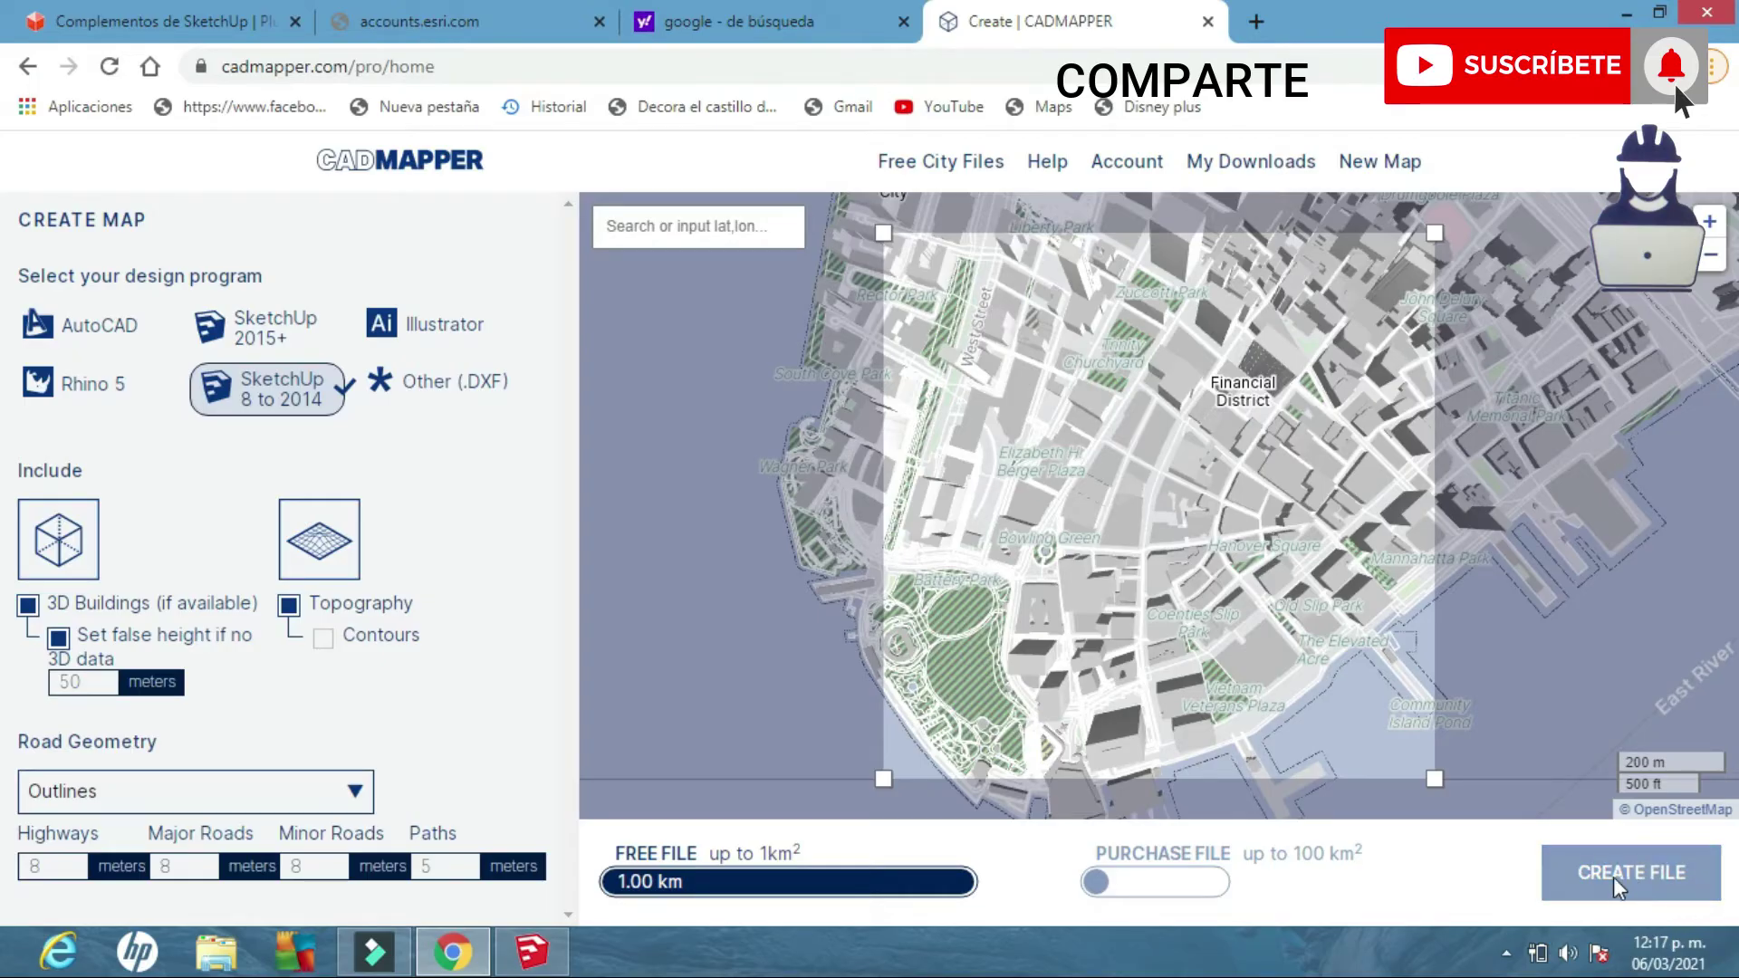
# - Generate the map and download the 1.8 MB SketchUp ZIP, closing the translation and download notices
pyautogui.click(1645, 874)
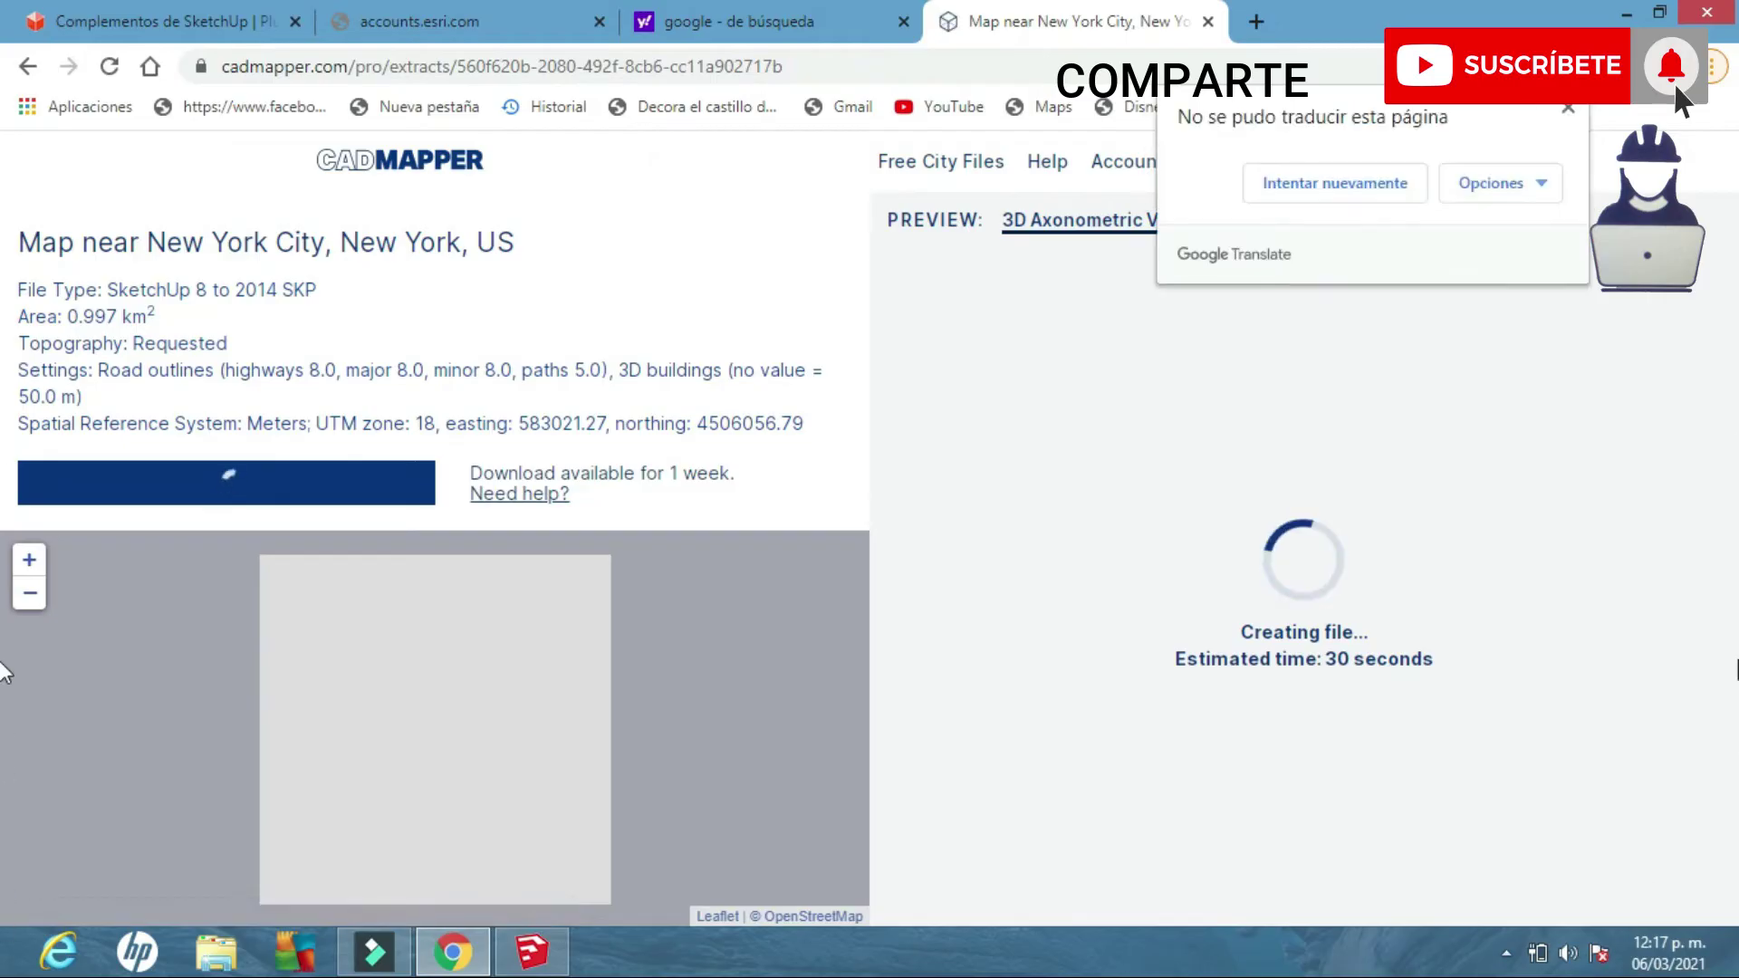
pyautogui.click(1569, 116)
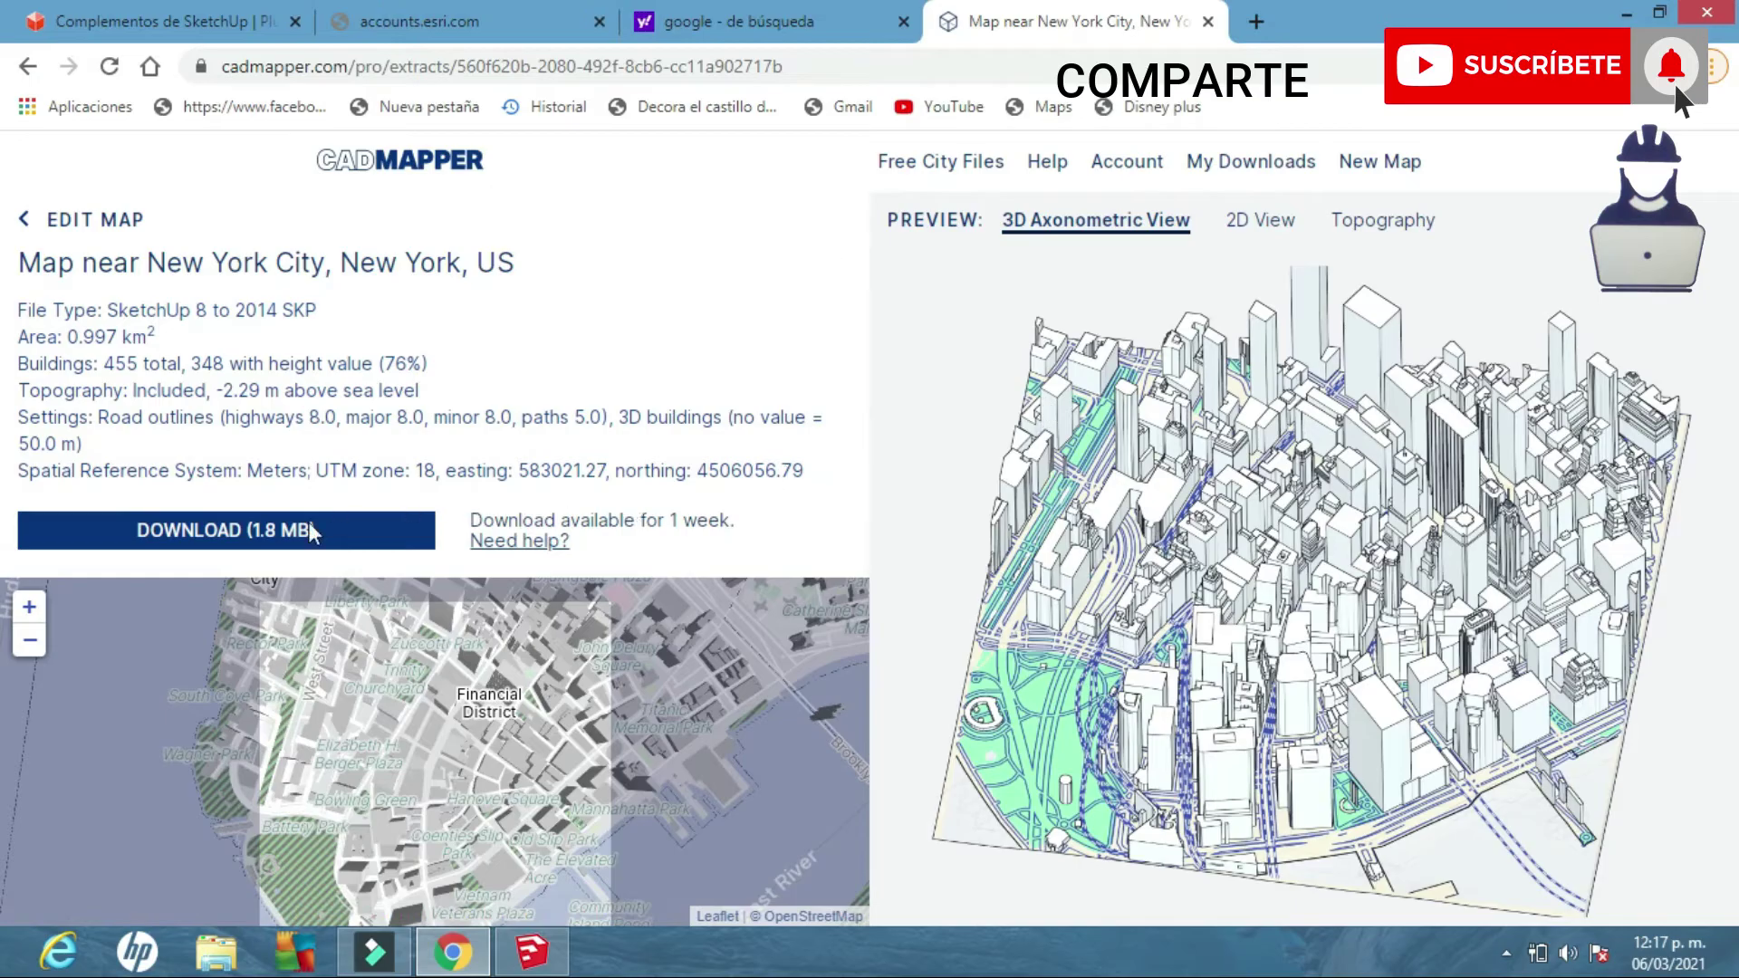
pyautogui.click(260, 526)
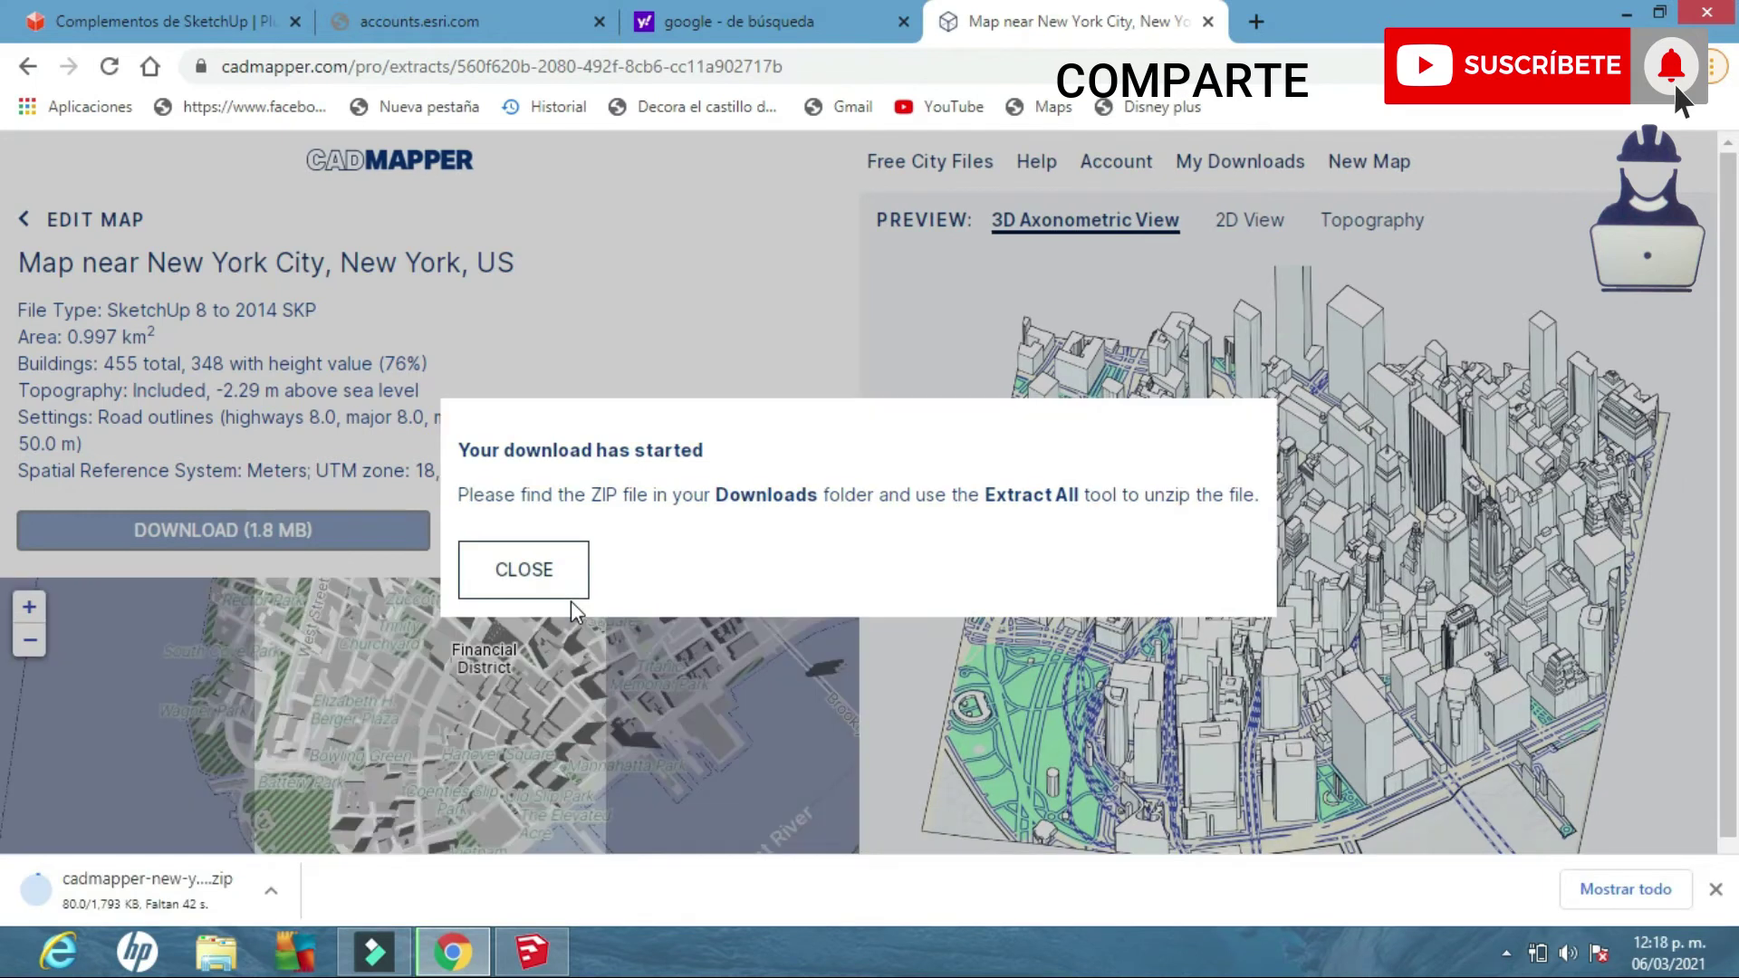
pyautogui.click(569, 601)
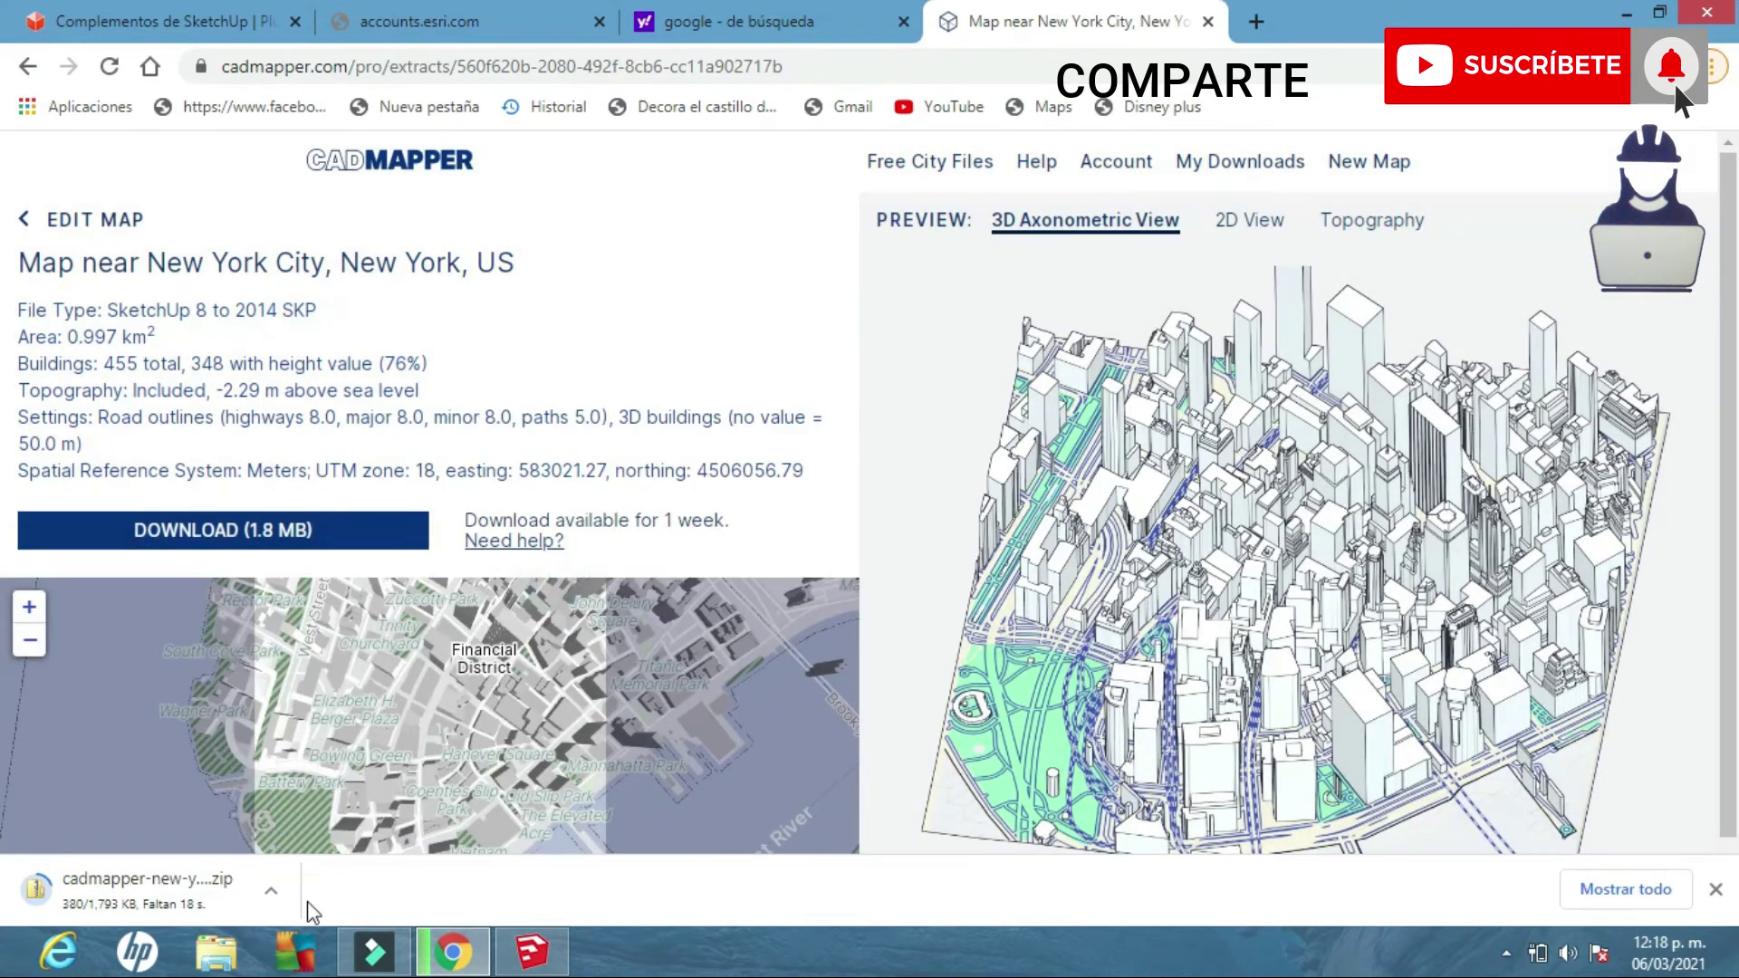
# - Open the downloaded ZIP and its inner folder, then launch the New York SketchUp model
pyautogui.click(156, 894)
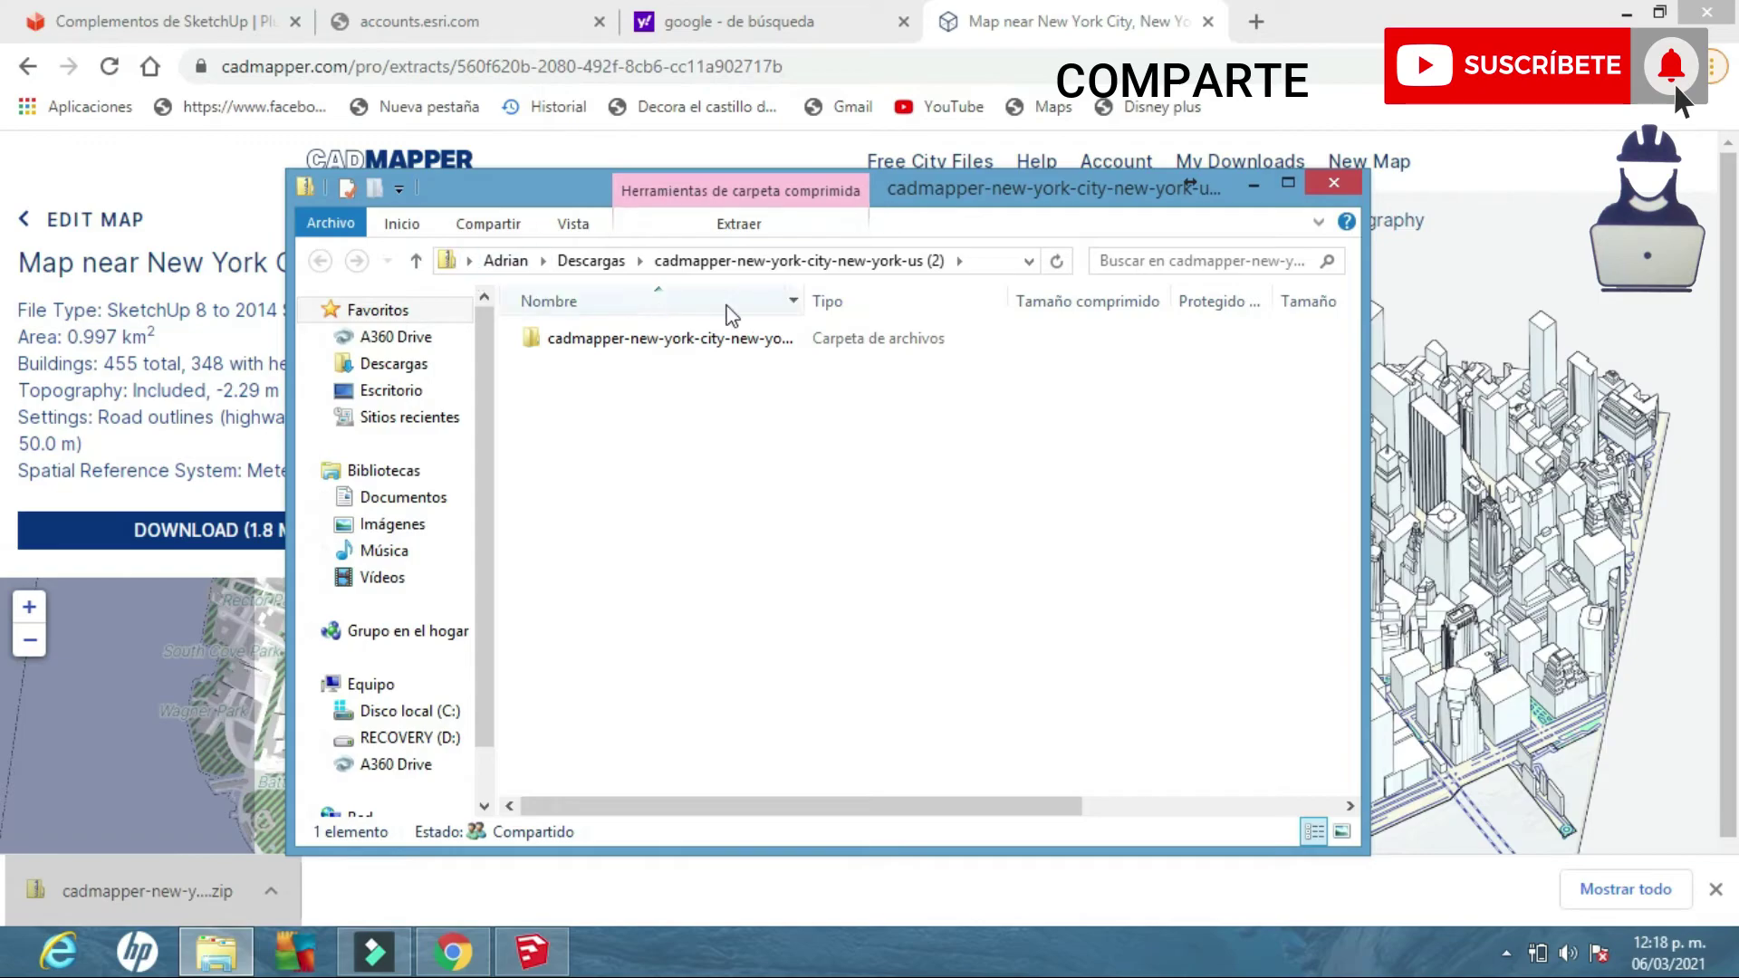
pyautogui.doubleClick(688, 338)
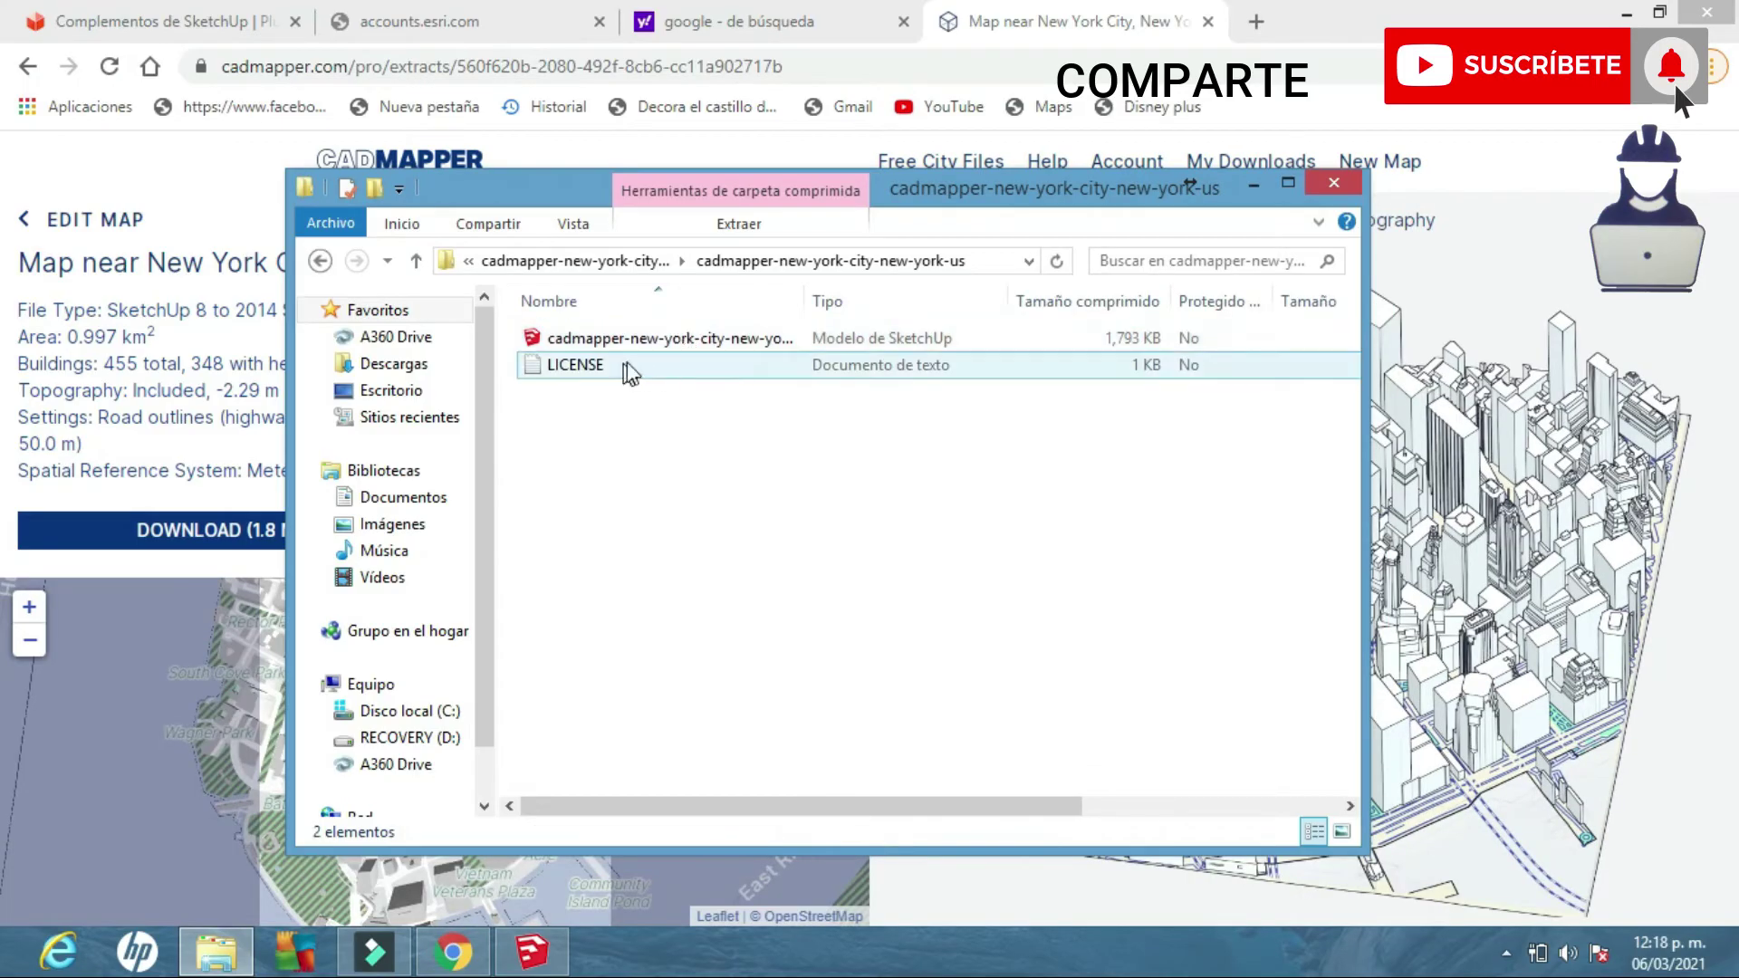
pyautogui.doubleClick(741, 342)
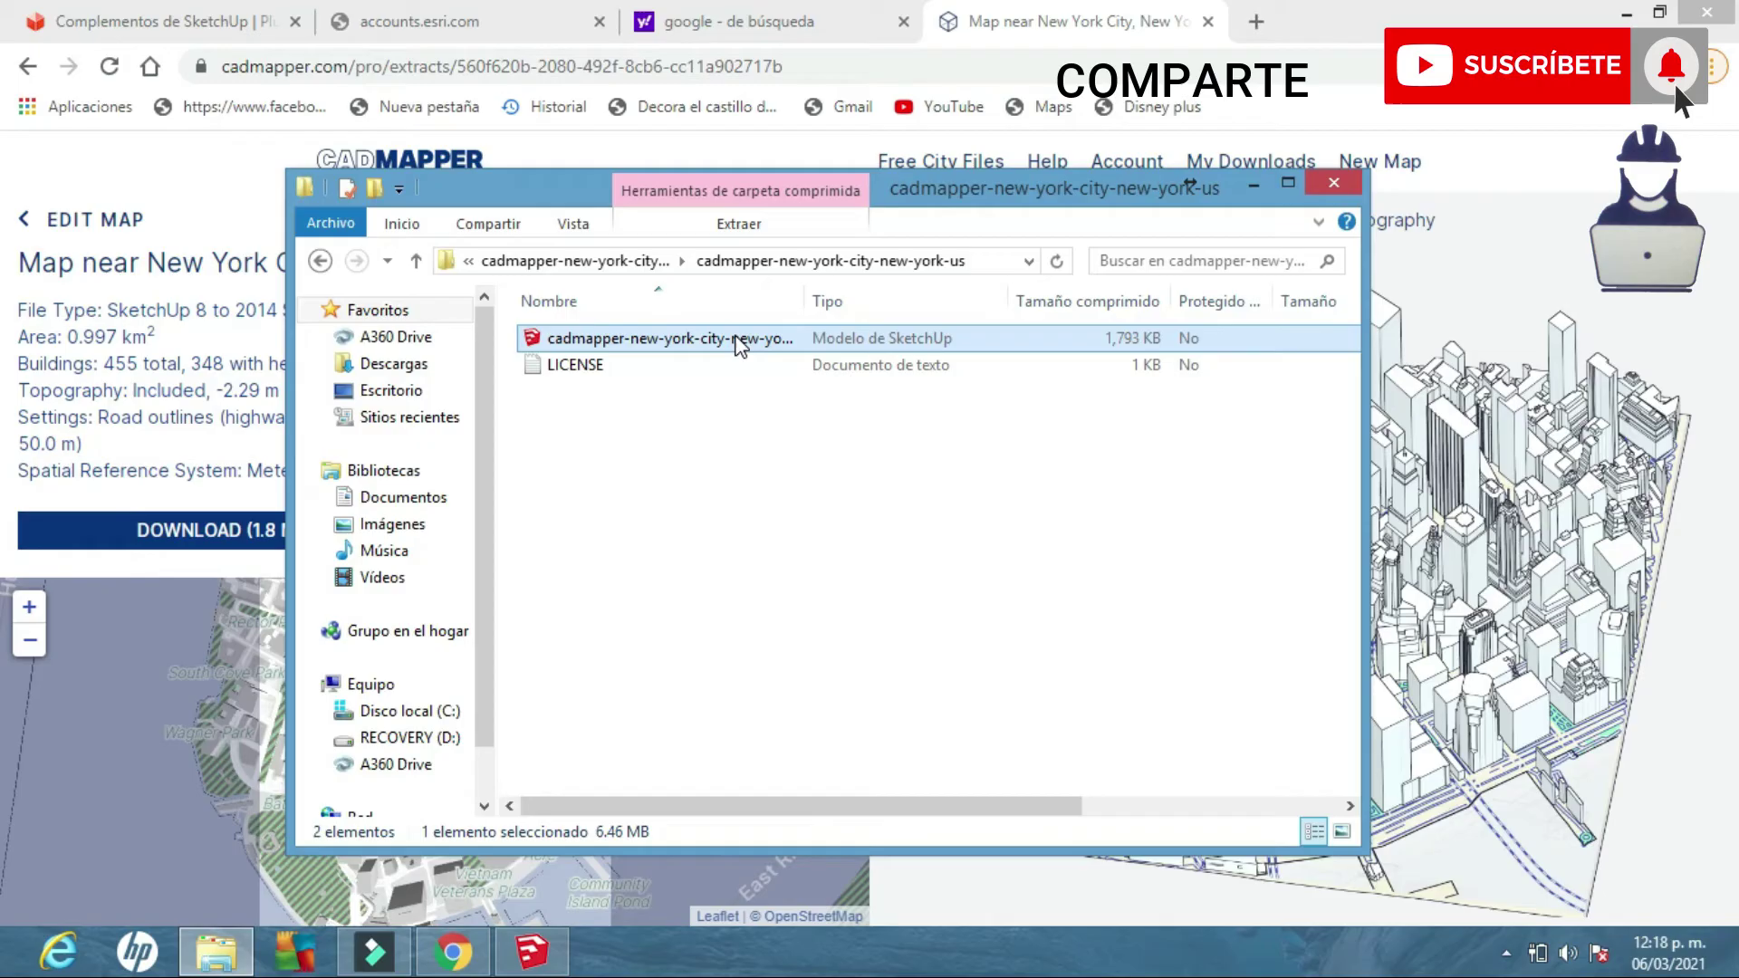
pyautogui.doubleClick(741, 341)
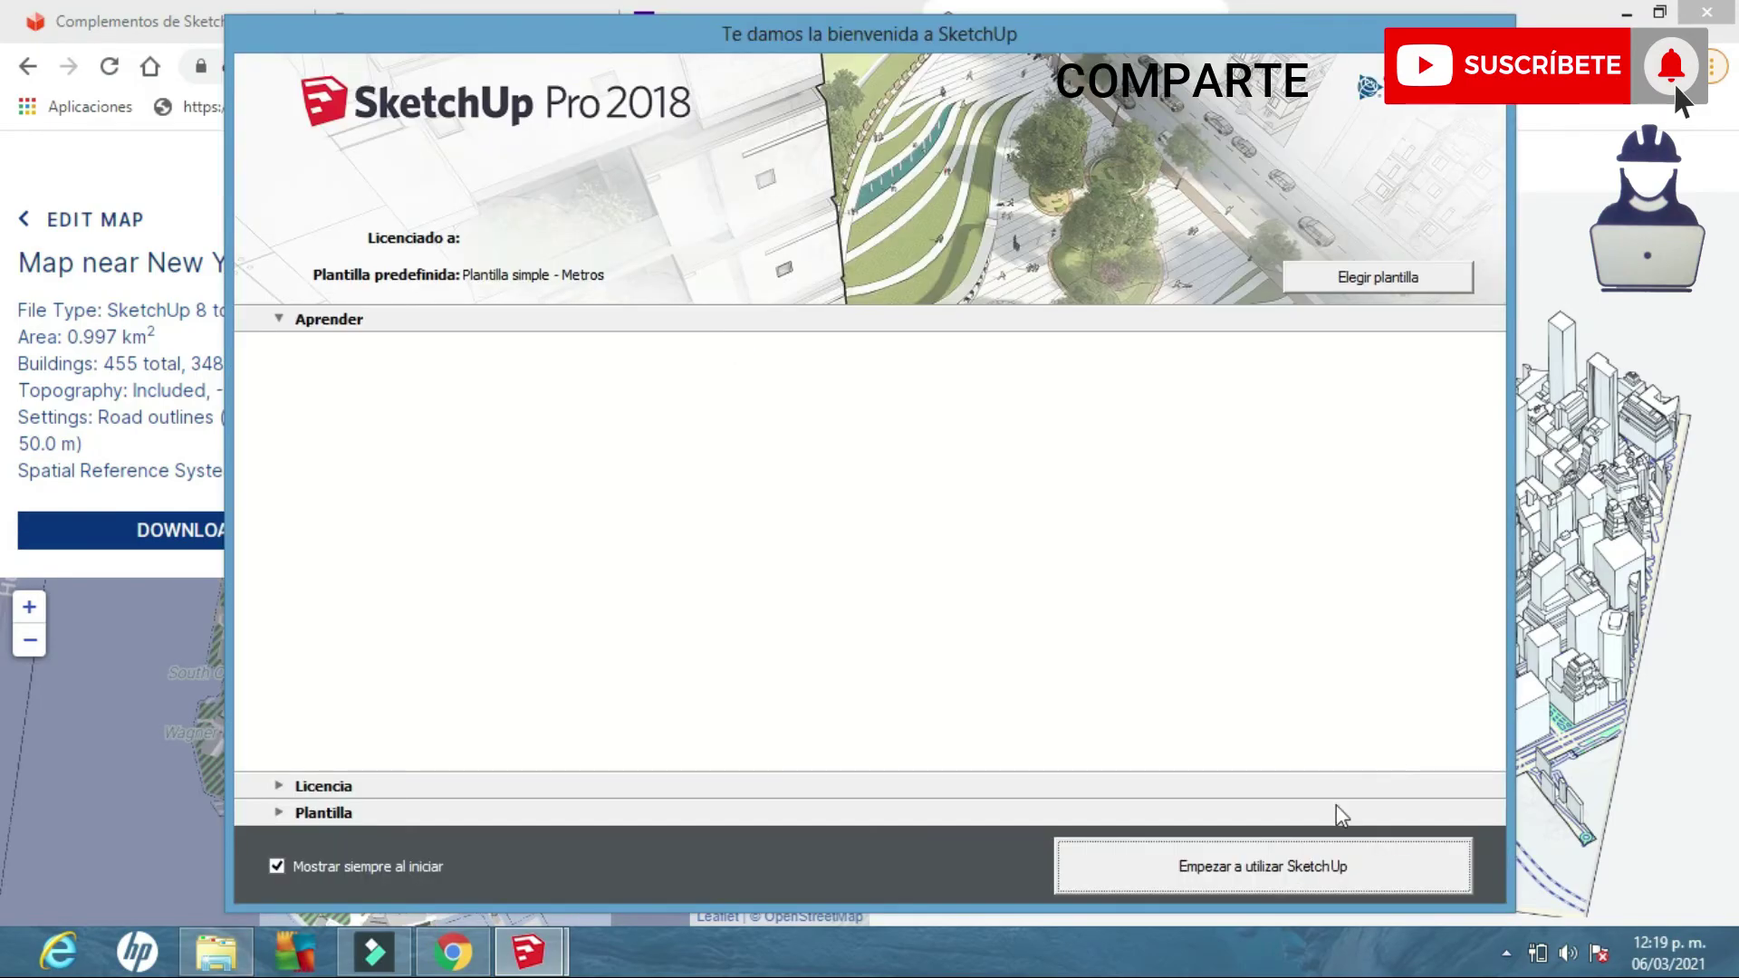
# - Start SketchUp, repair the model with 'Corregir ahora', and dismiss the confirmation and read-only warnings
pyautogui.click(1293, 873)
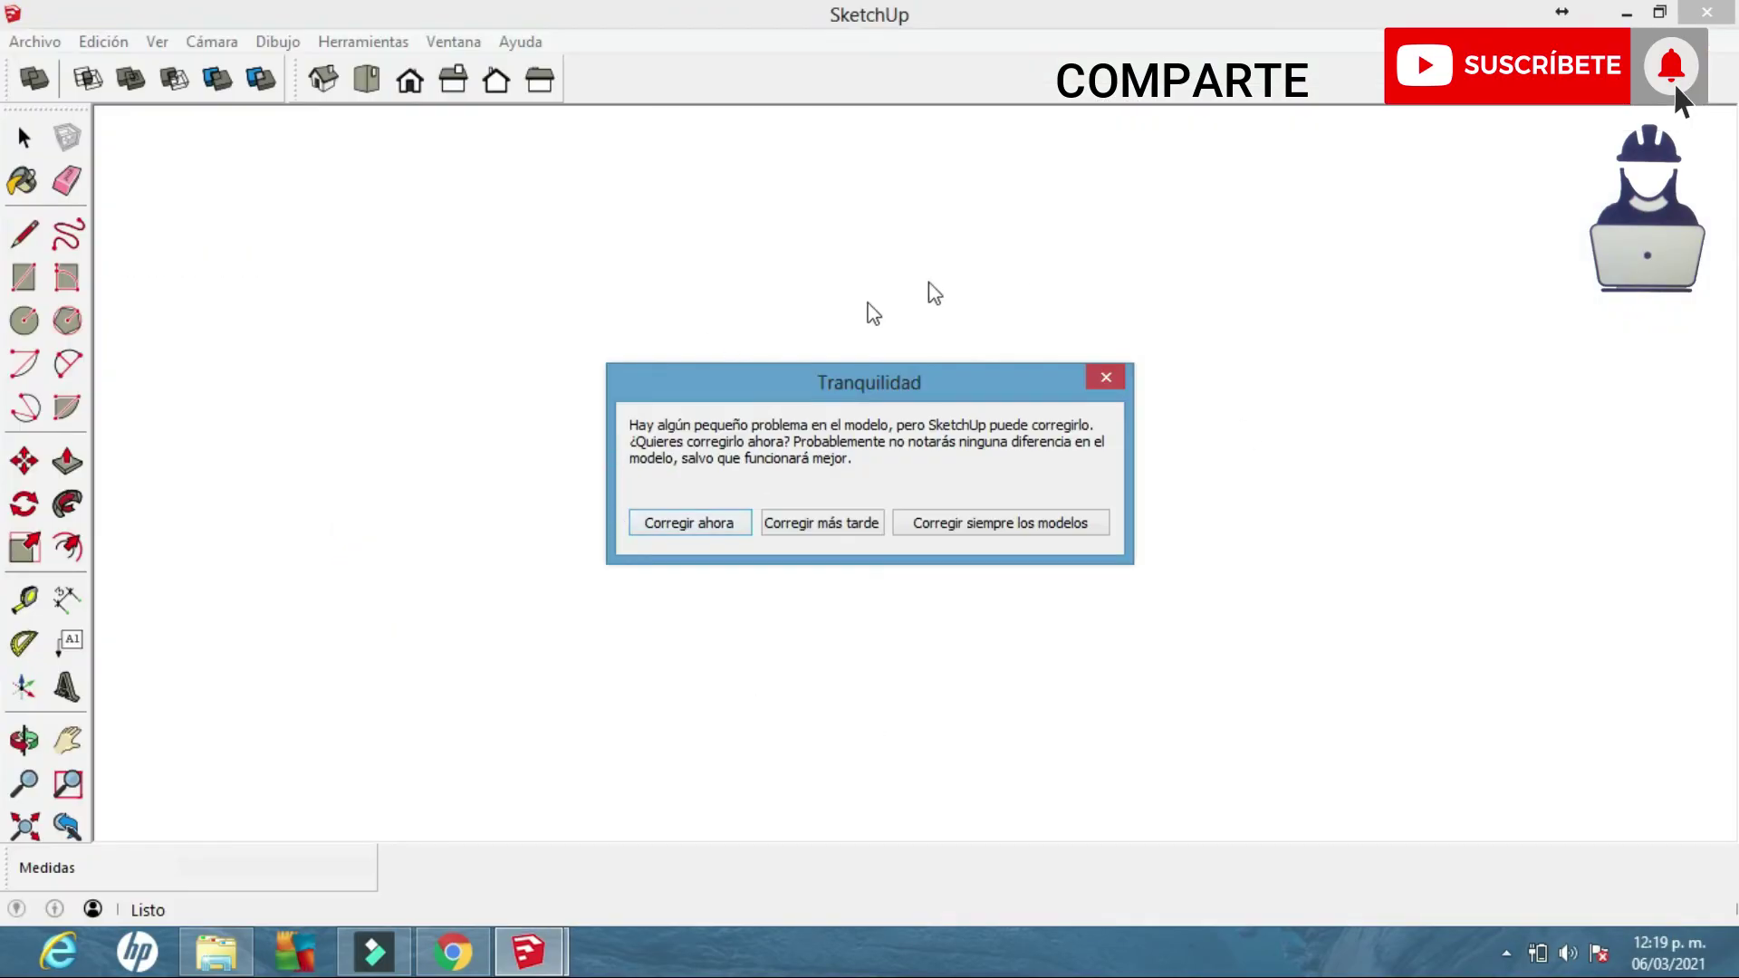
pyautogui.click(711, 520)
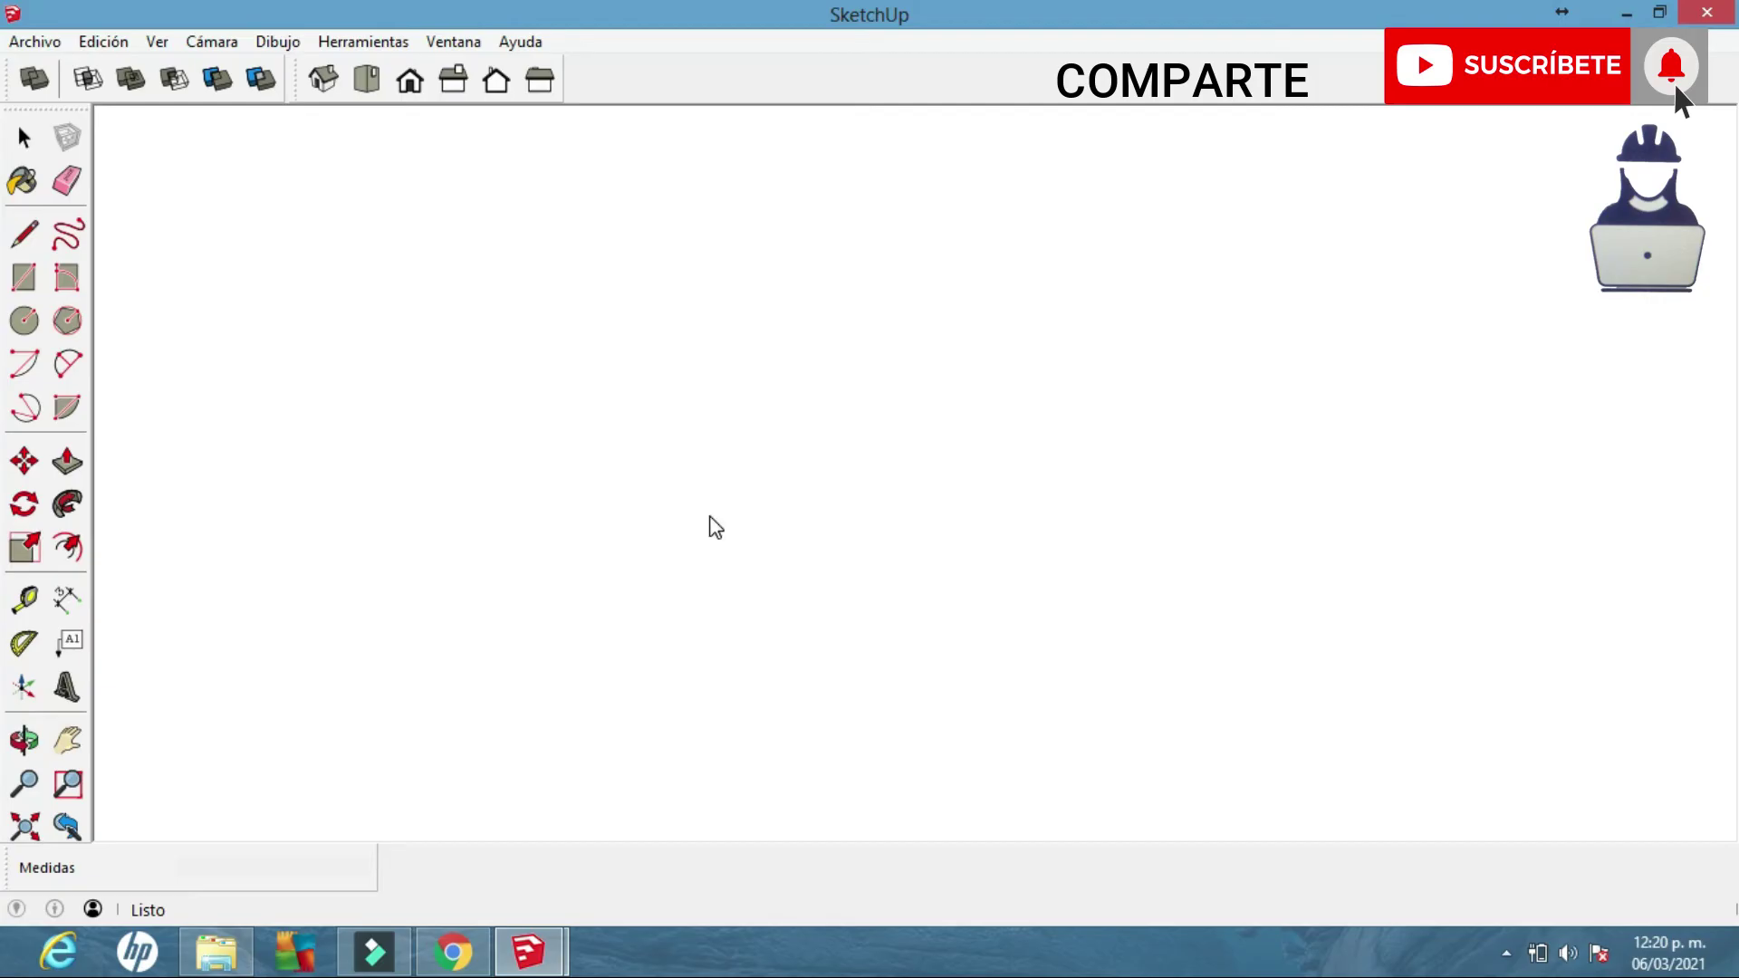
pyautogui.click(832, 507)
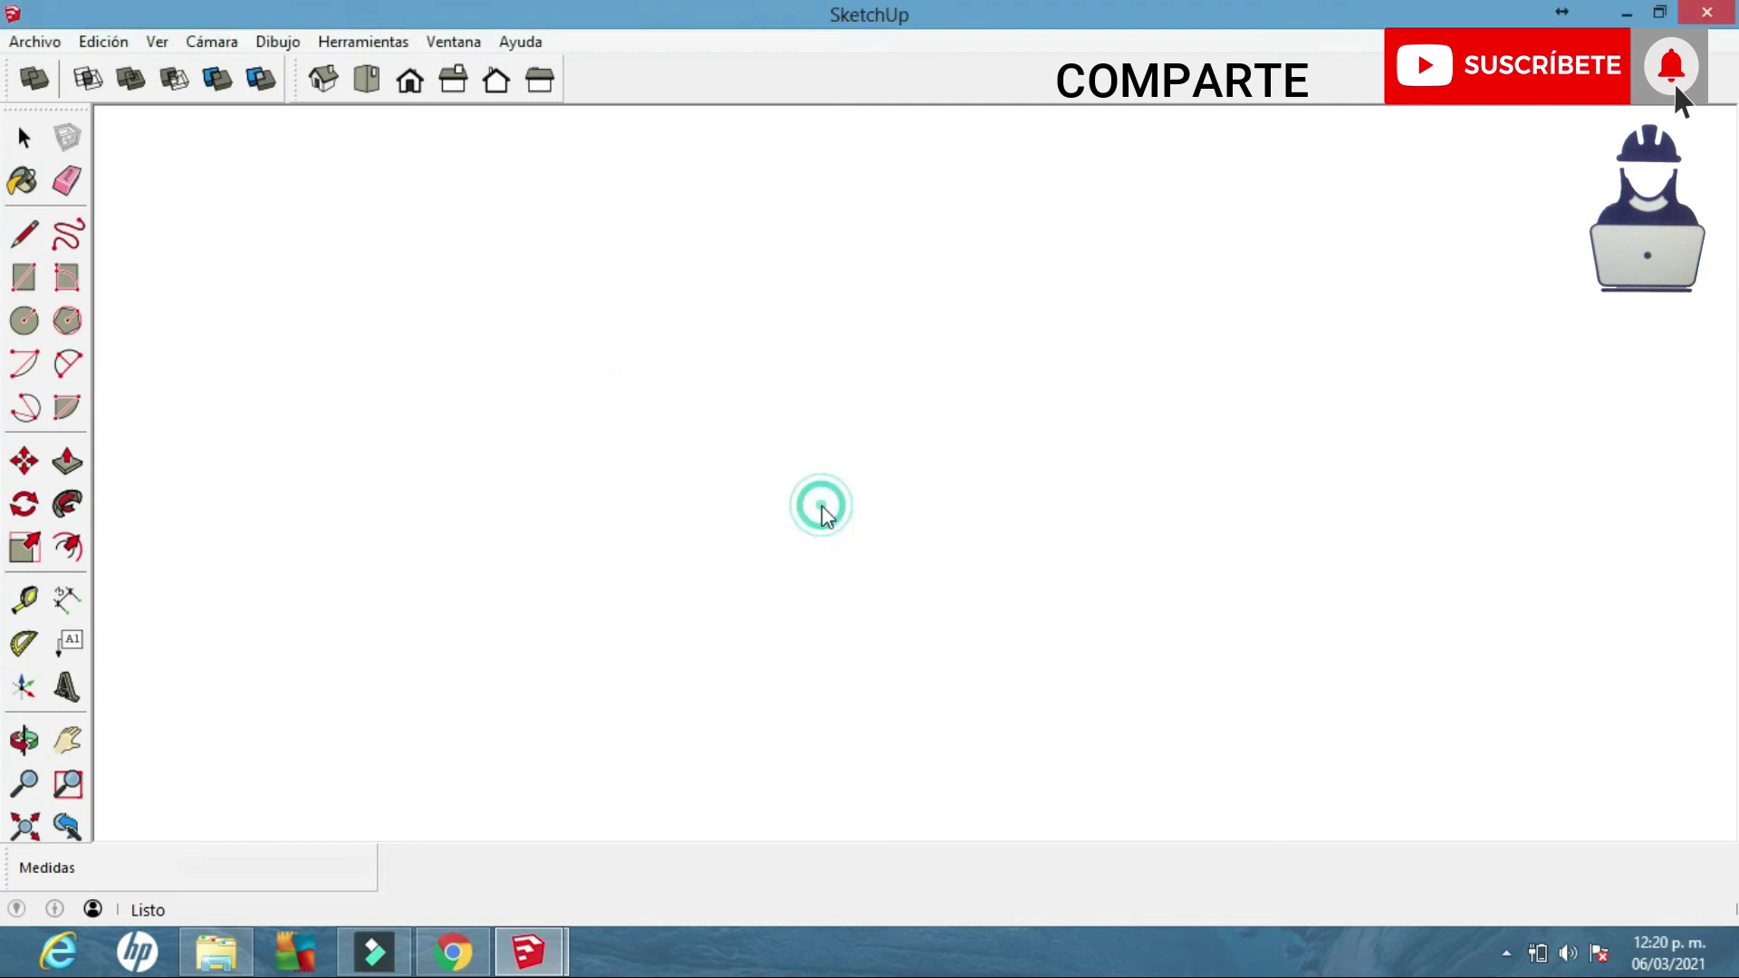
pyautogui.click(1001, 531)
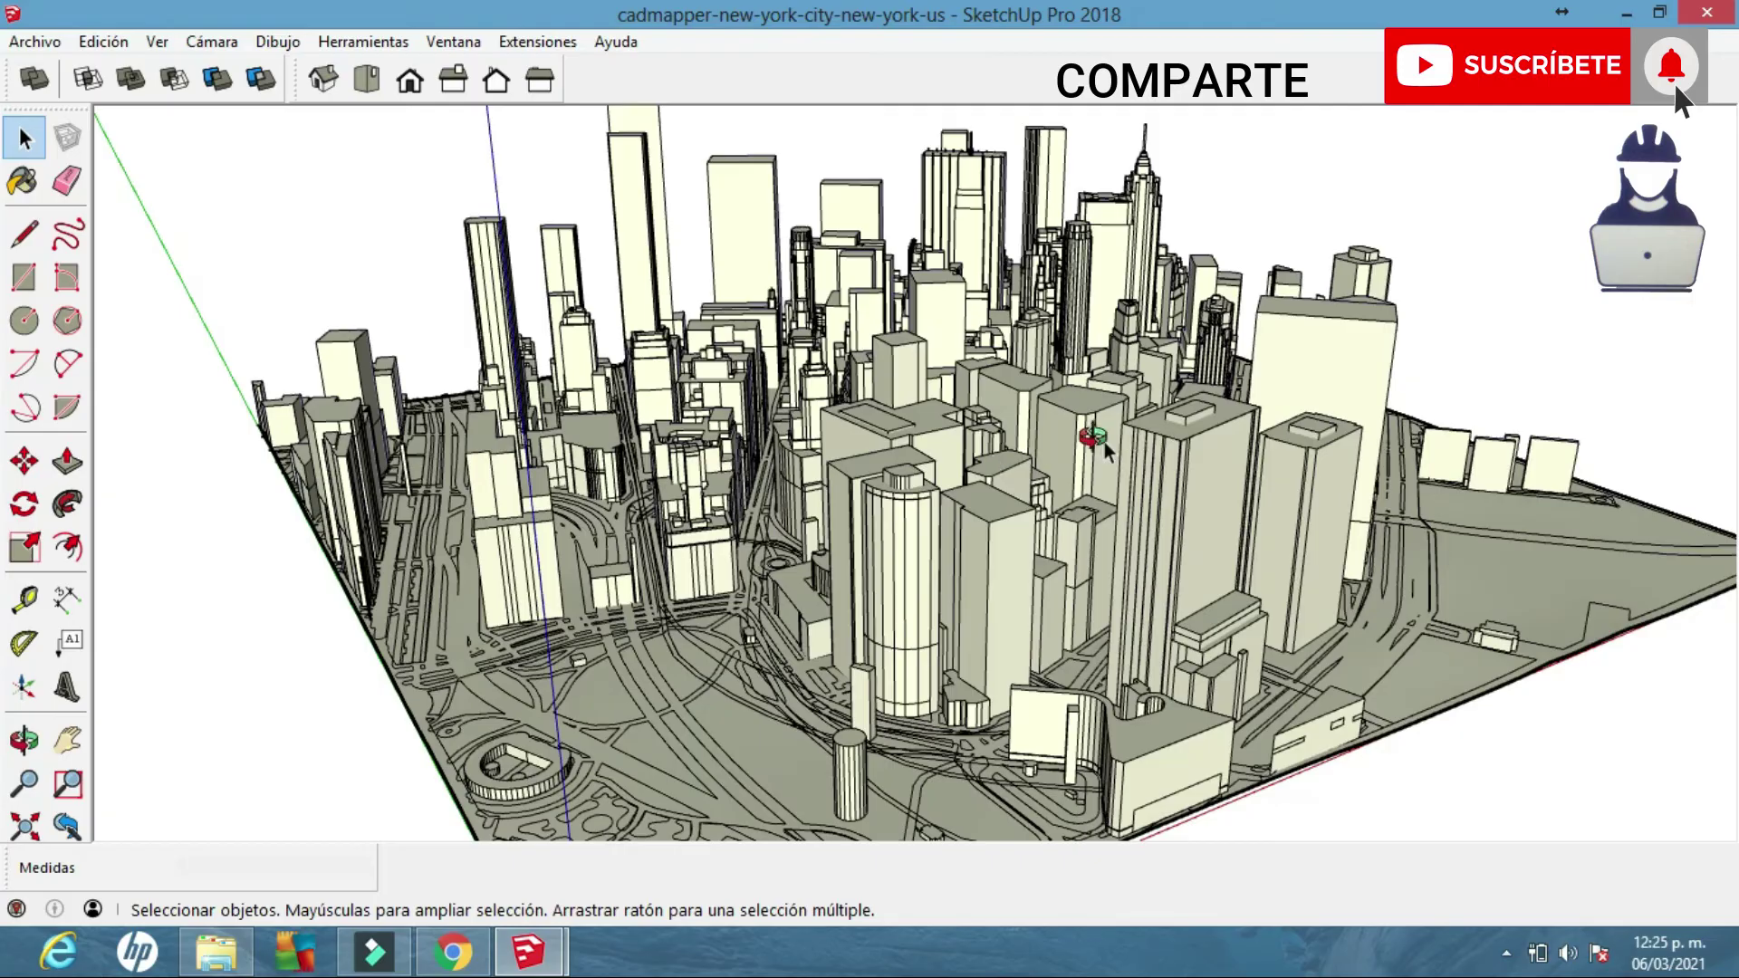
# - Orbit into a perspective view and pick the Paint Bucket to show the Materials tray
pyautogui.moveTo(1094, 437)
pyautogui.mouseDown(button='middle')
pyautogui.moveTo(868, 455)
pyautogui.moveTo(1225, 533)
pyautogui.mouseUp(button='middle')
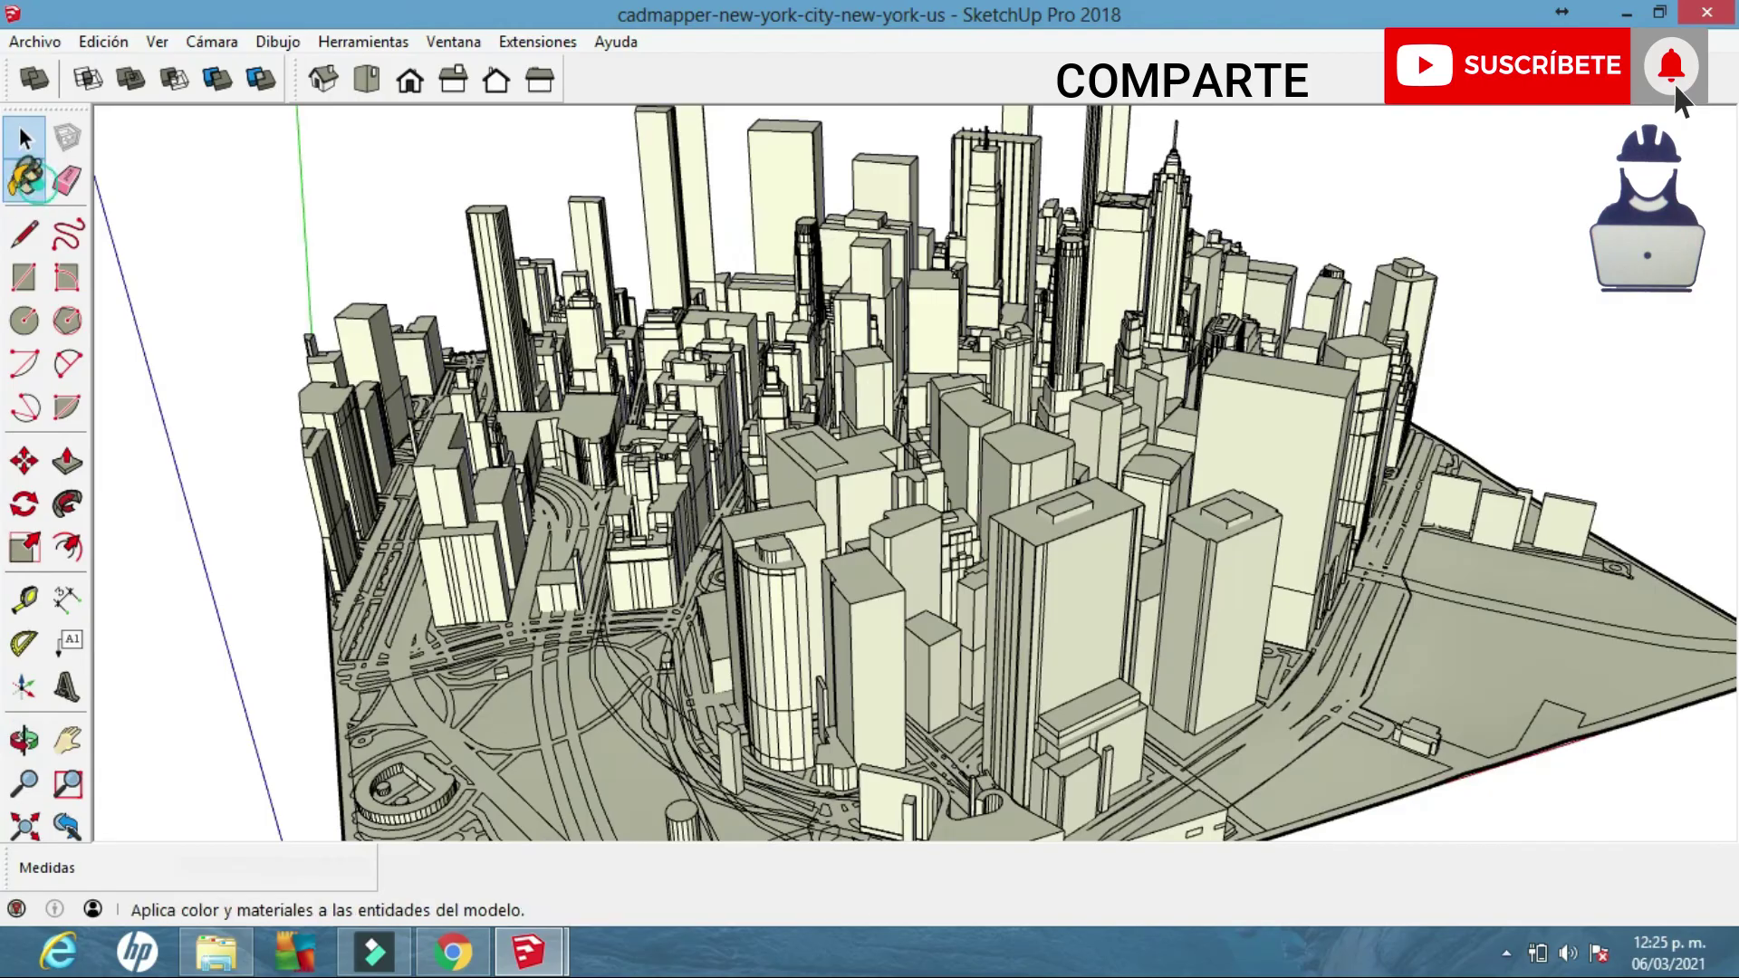
pyautogui.click(23, 180)
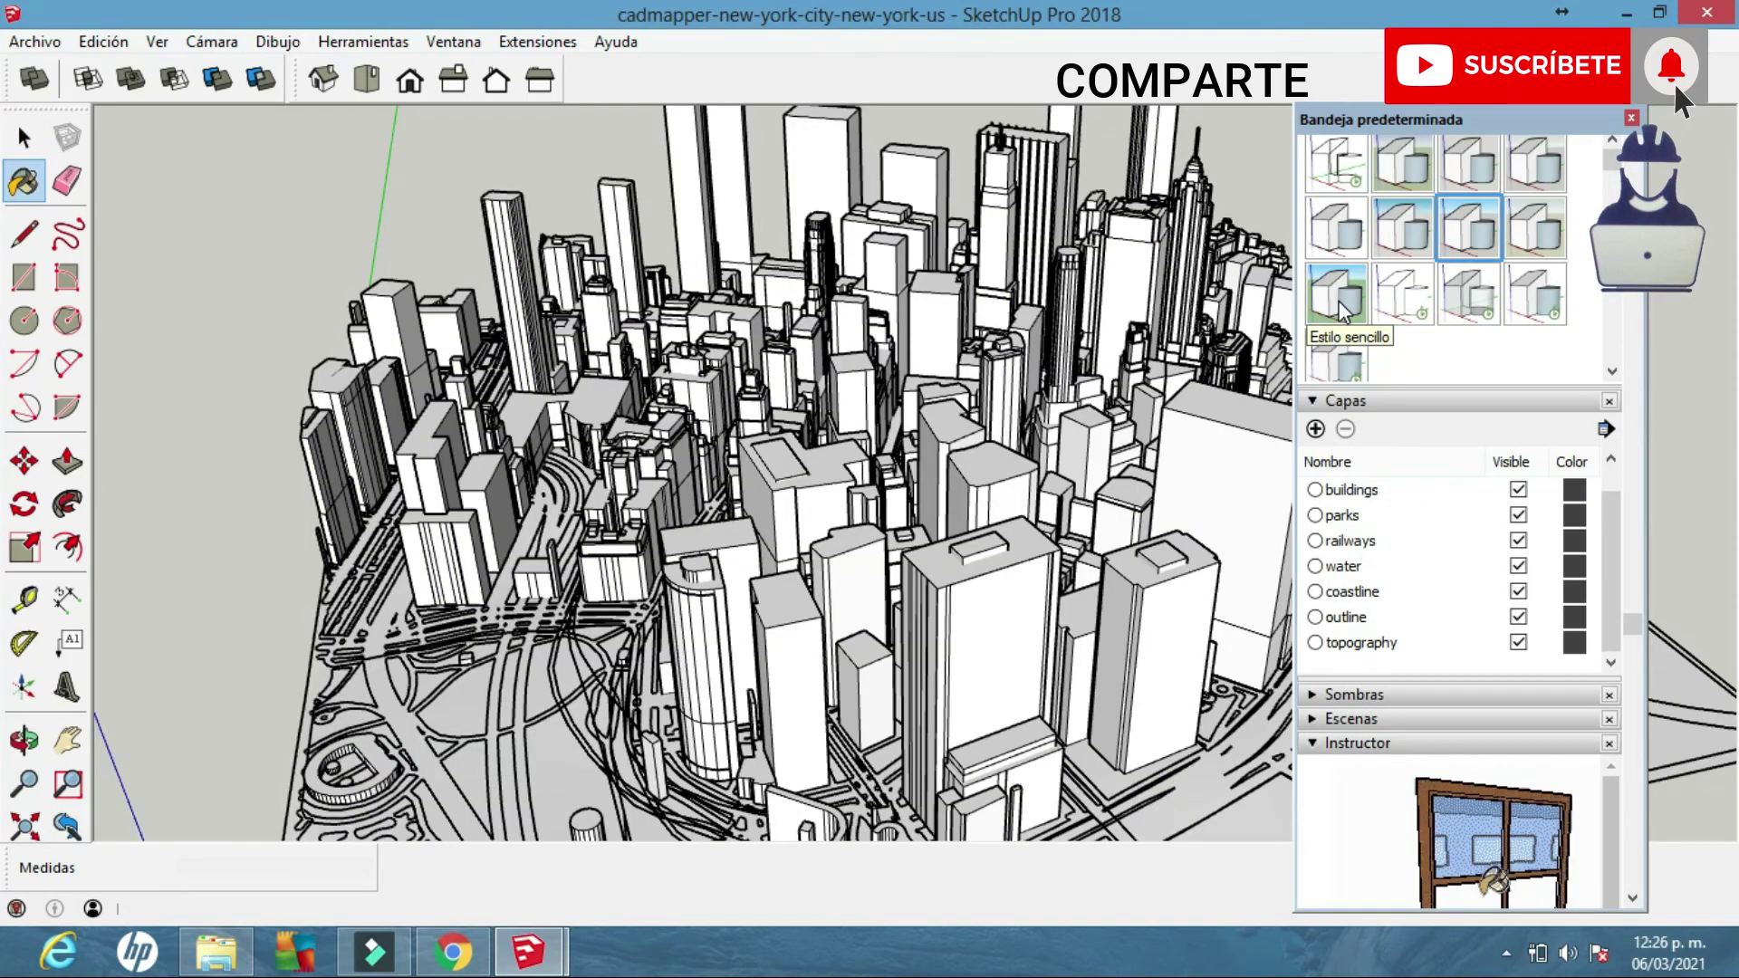
# - Apply 'Estilo sencillo' from the default styles, then orbit and zoom among the skyscrapers
pyautogui.click(1339, 308)
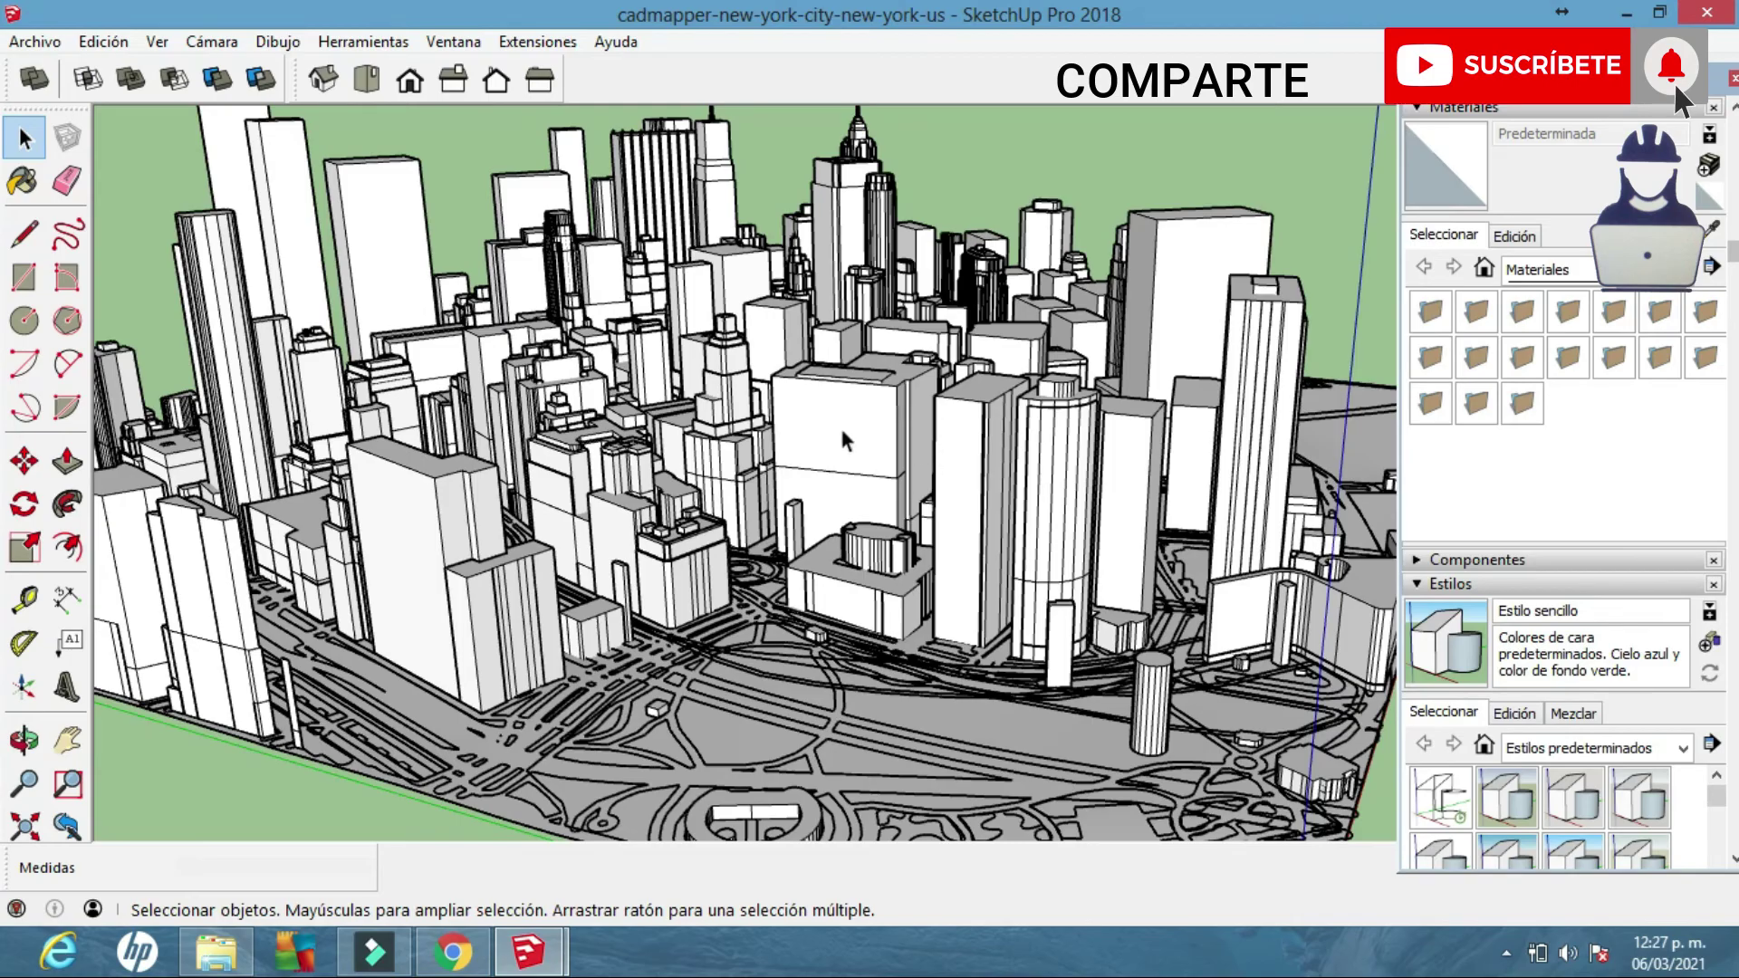
pyautogui.moveTo(839, 433)
pyautogui.mouseDown(button='middle')
pyautogui.moveTo(446, 481)
pyautogui.moveTo(616, 408)
pyautogui.mouseUp(button='middle')
pyautogui.moveTo(796, 416)
pyautogui.mouseDown(button='middle')
pyautogui.moveTo(970, 447)
pyautogui.moveTo(1174, 372)
pyautogui.moveTo(753, 388)
pyautogui.mouseUp(button='middle')
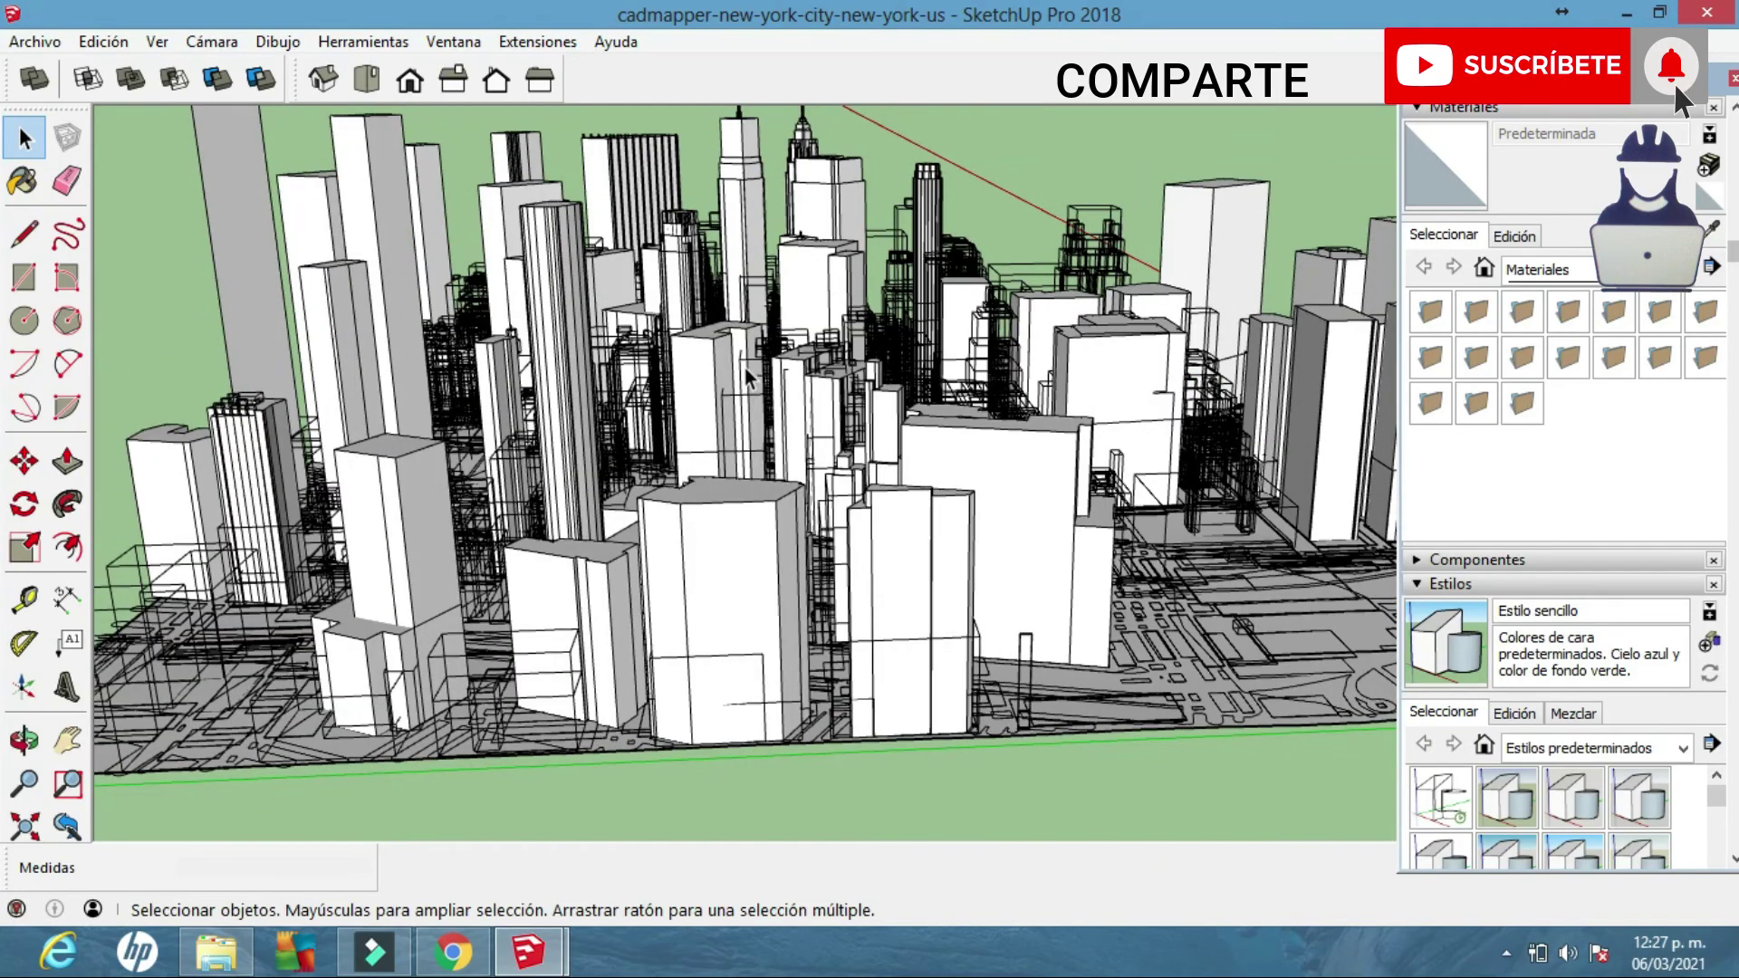
pyautogui.moveTo(780, 381)
pyautogui.mouseDown(button='middle')
pyautogui.moveTo(986, 451)
pyautogui.moveTo(1040, 442)
pyautogui.mouseUp(button='middle')
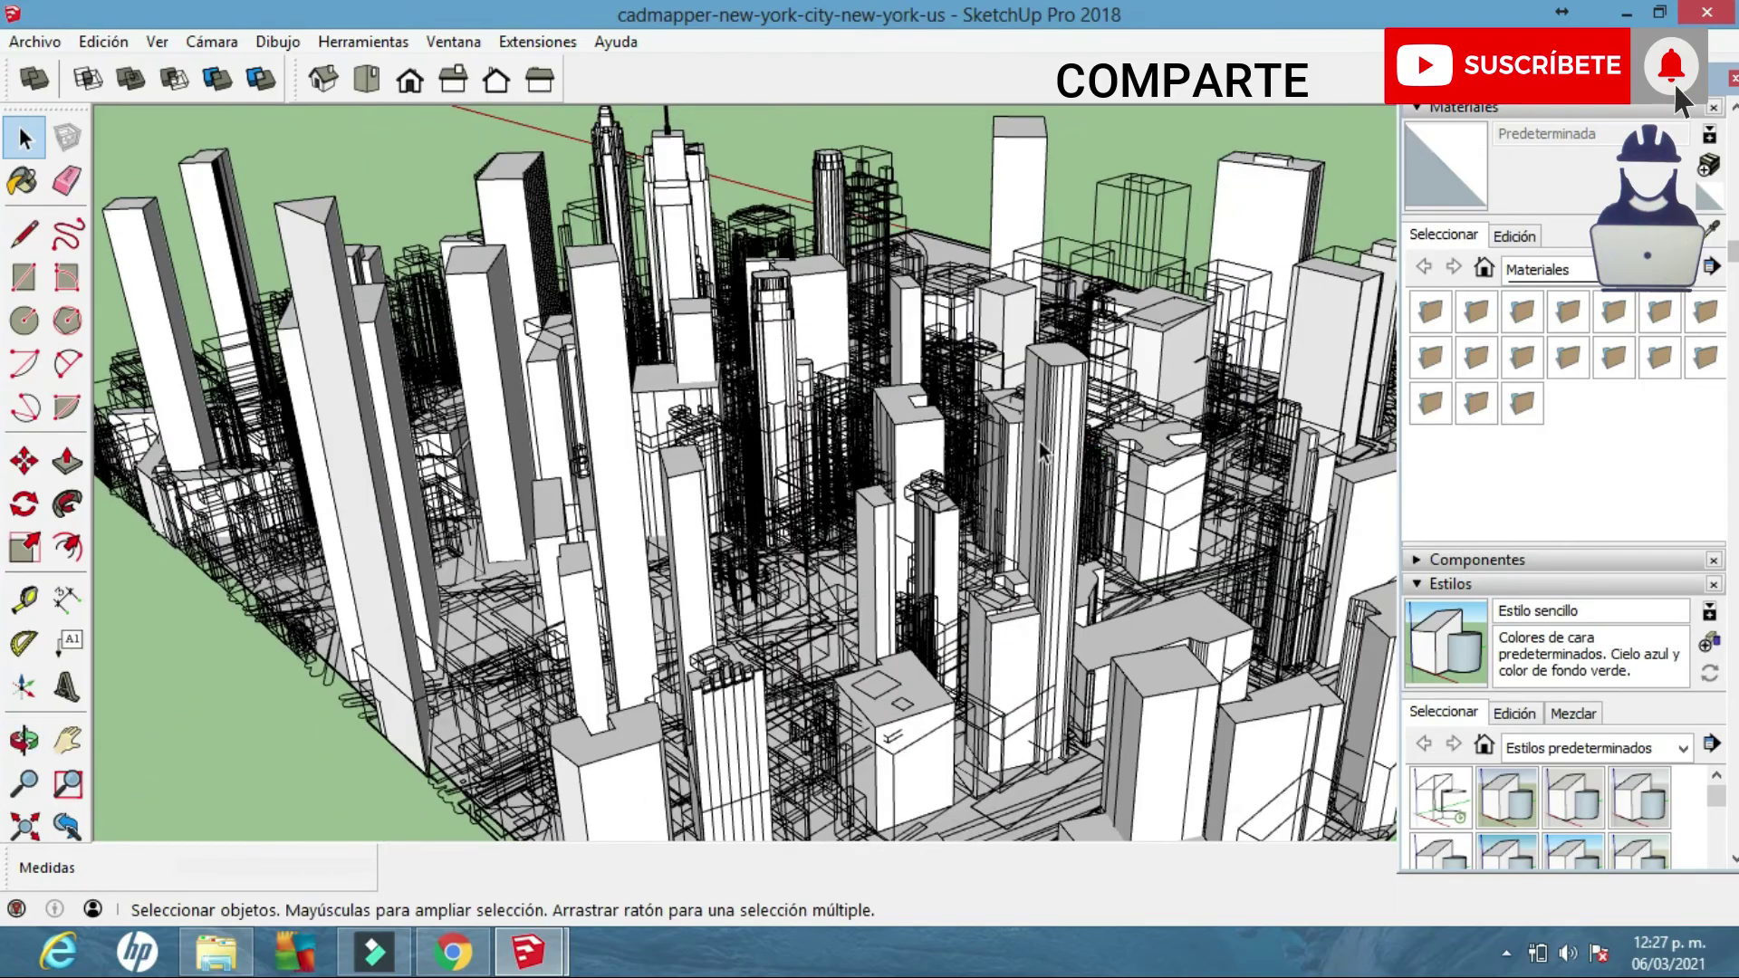
pyautogui.scroll(1, 1008, 432)
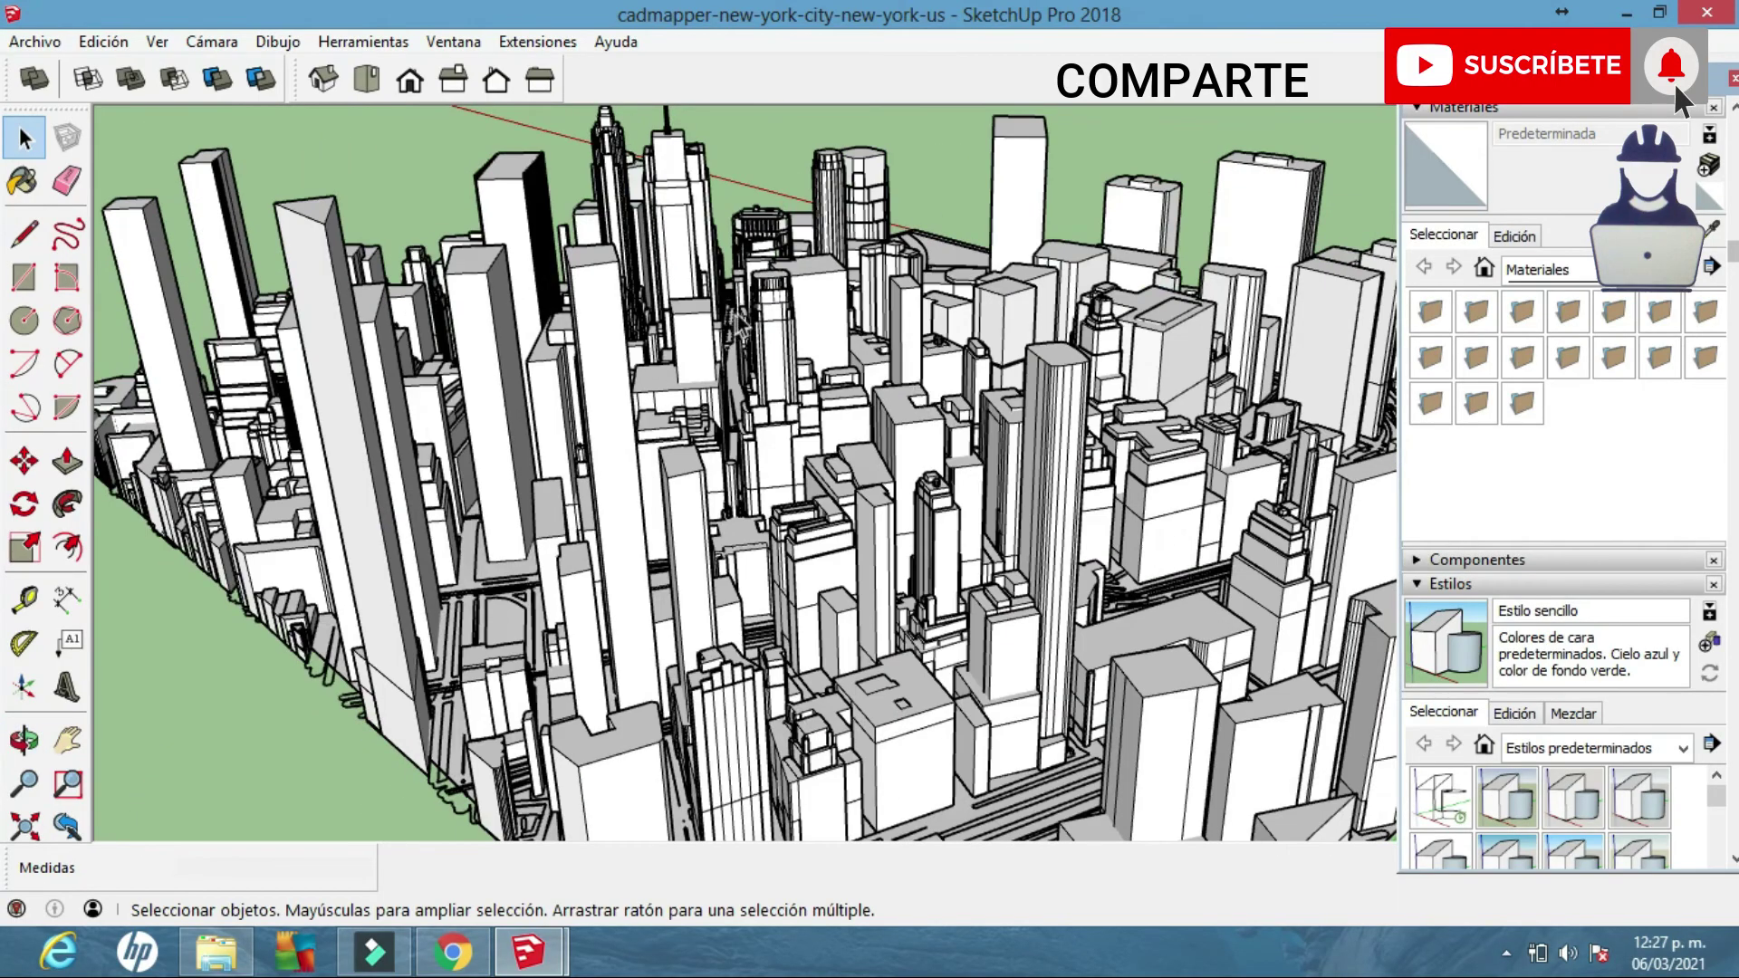
pyautogui.scroll(3, 732, 335)
pyautogui.moveTo(844, 370); pyautogui.dragTo(744, 132, button='middle')
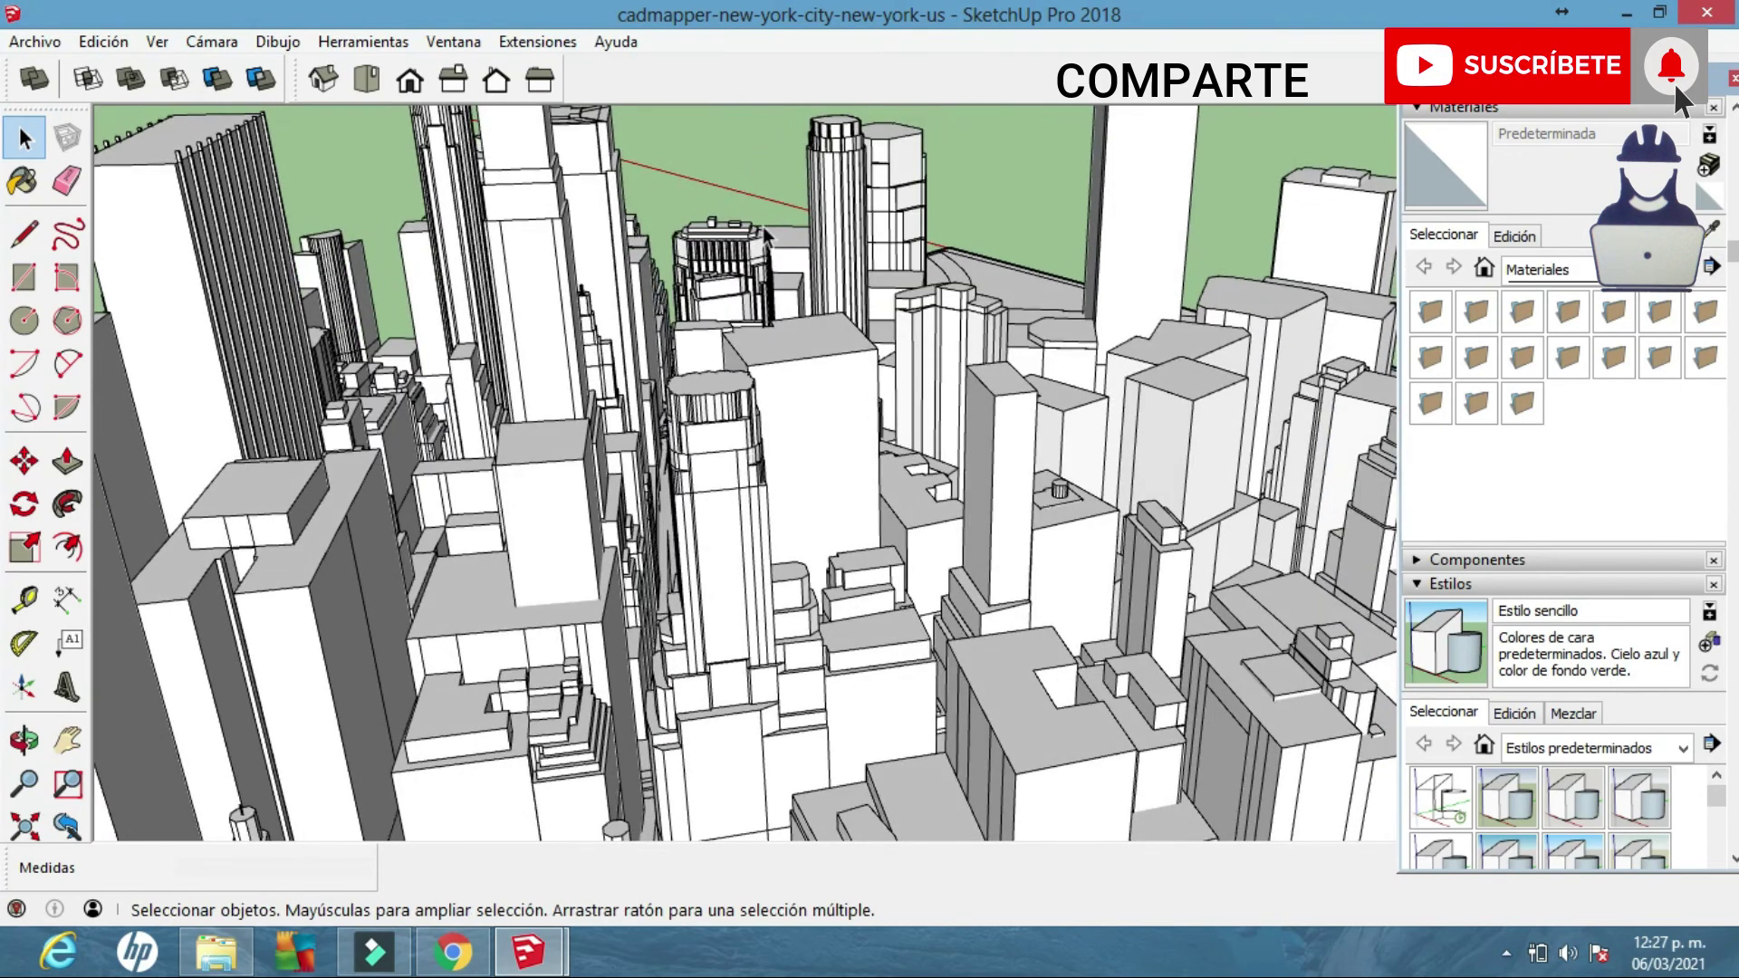
pyautogui.scroll(-5, 1051, 172)
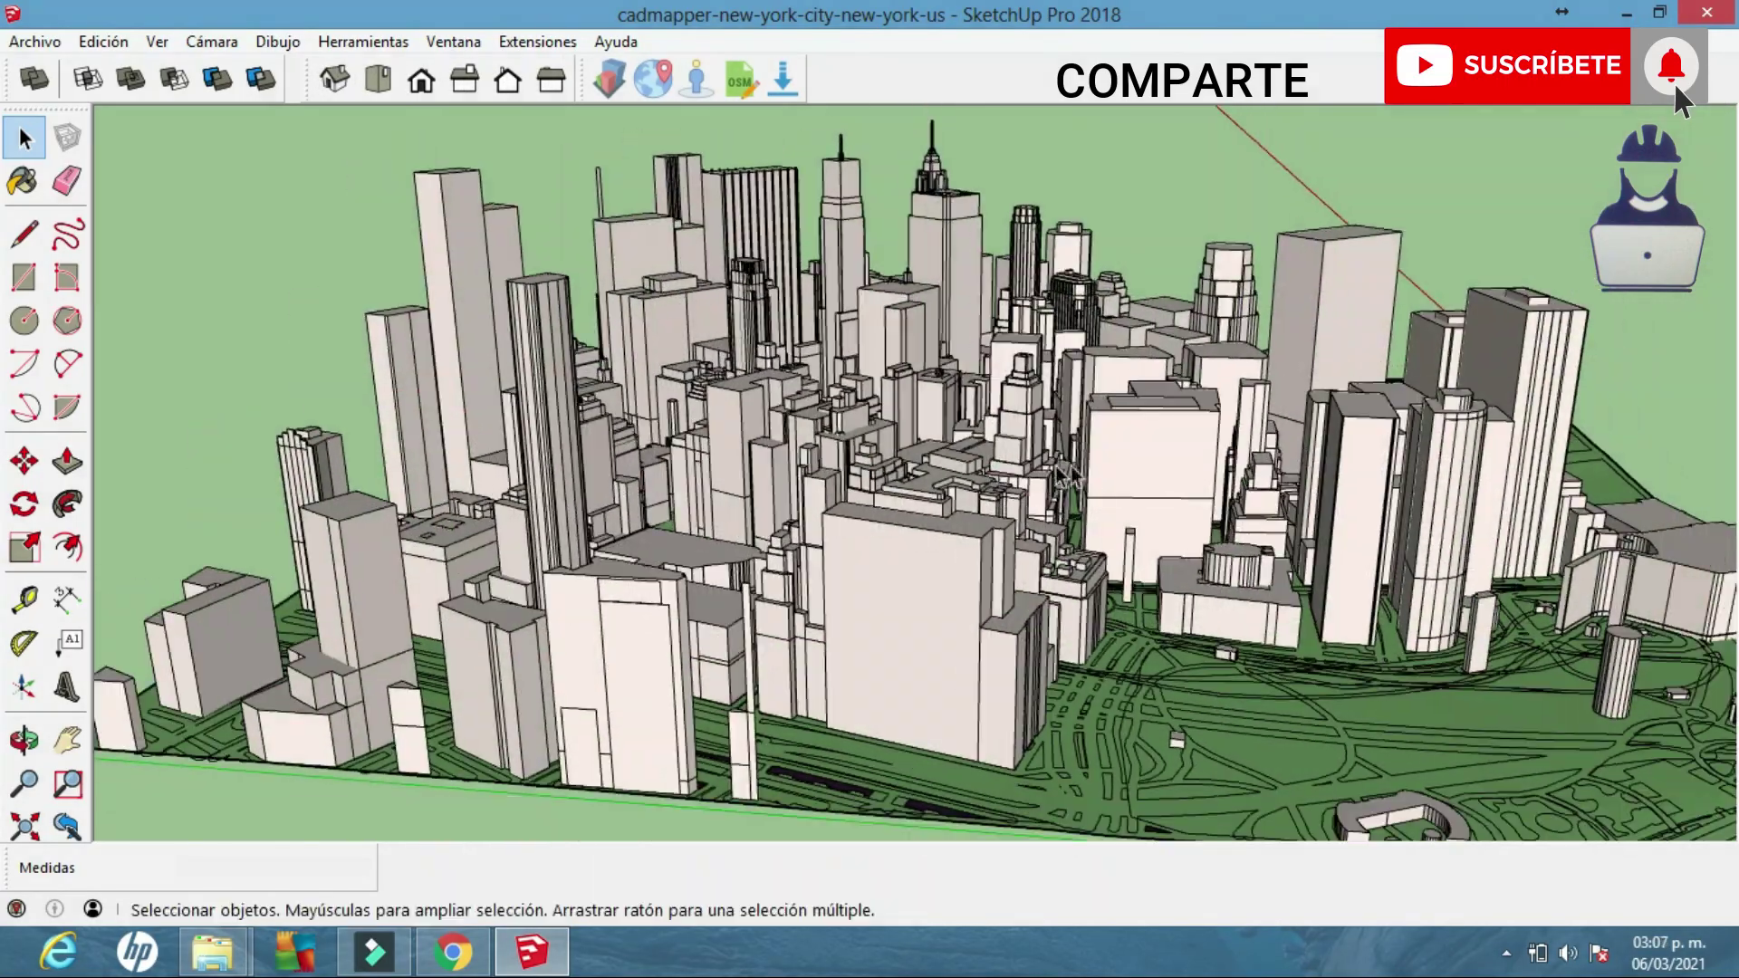
pyautogui.moveTo(1023, 498); pyautogui.dragTo(855, 484, button='middle')
pyautogui.scroll(-3, 879, 507)
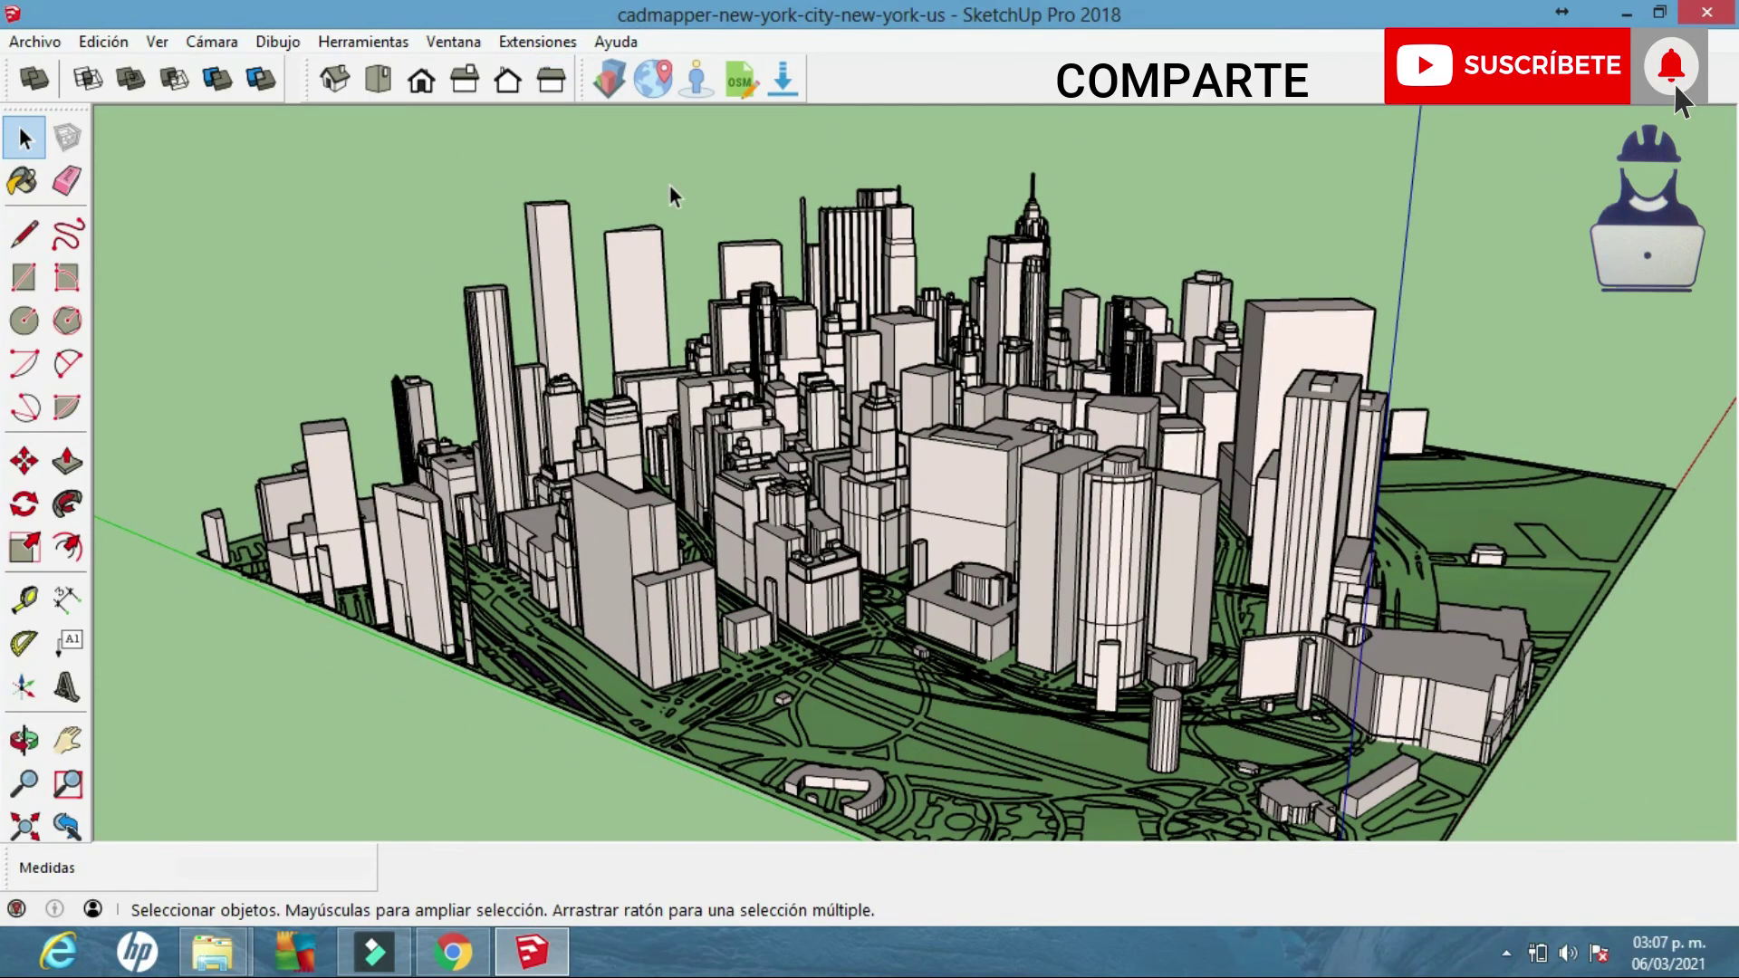
pyautogui.moveTo(792, 460); pyautogui.dragTo(654, 464, button='middle')
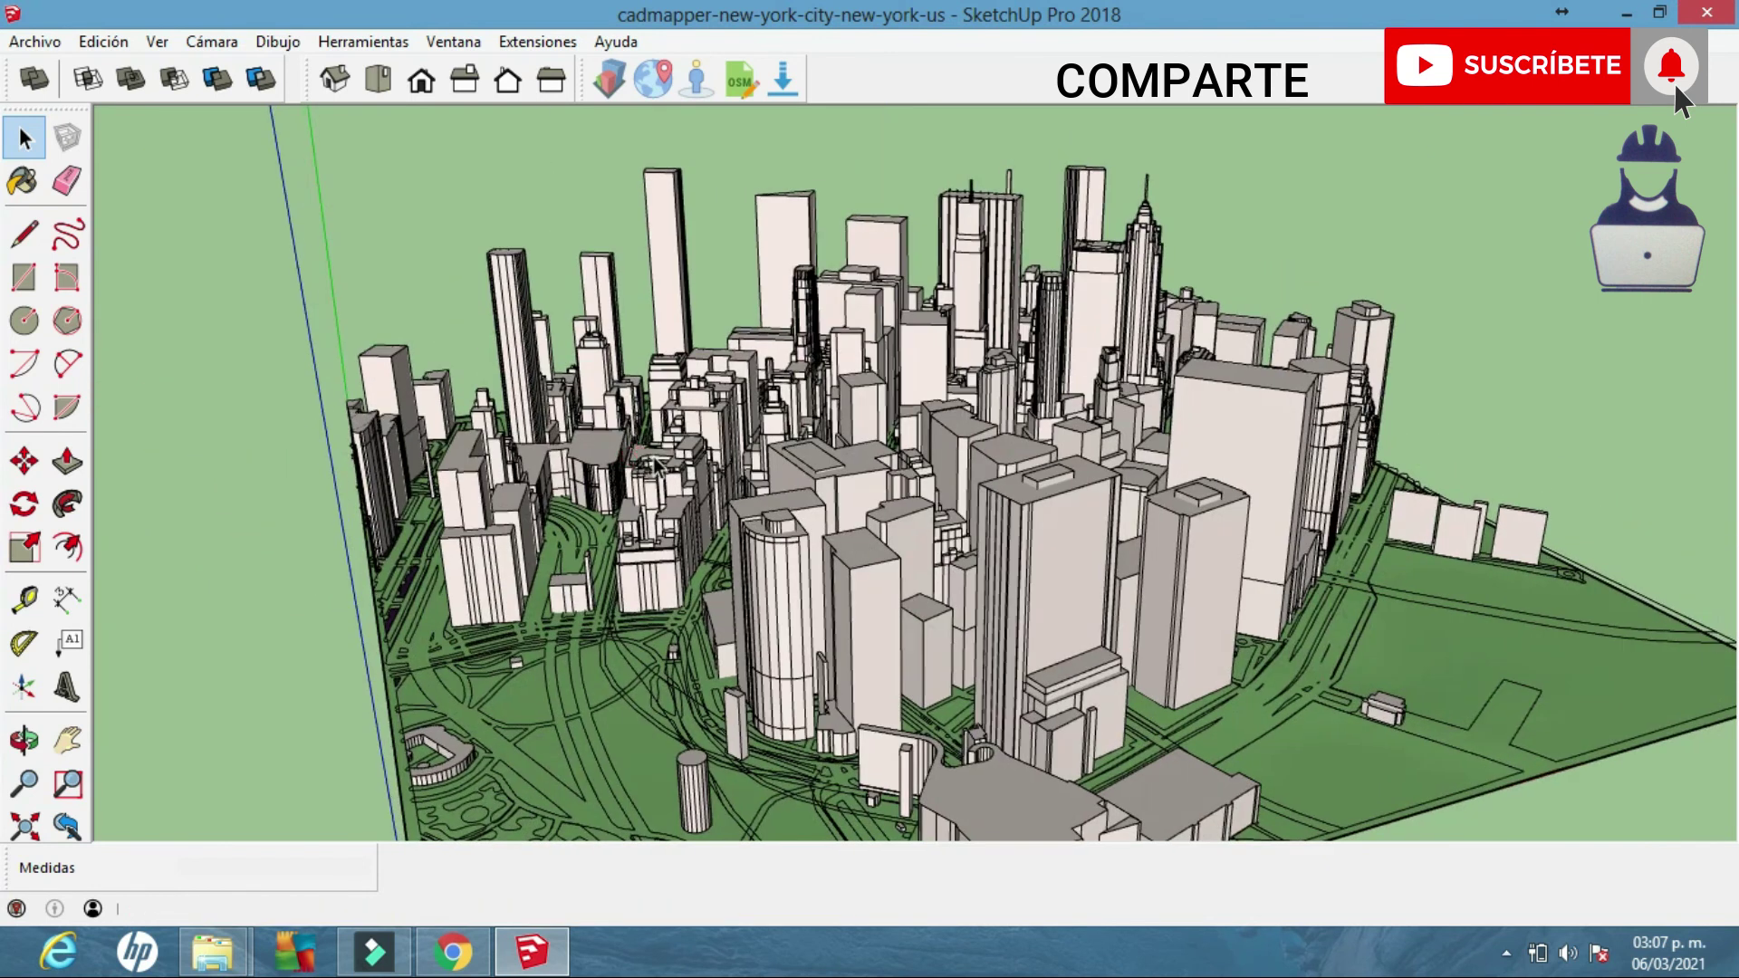